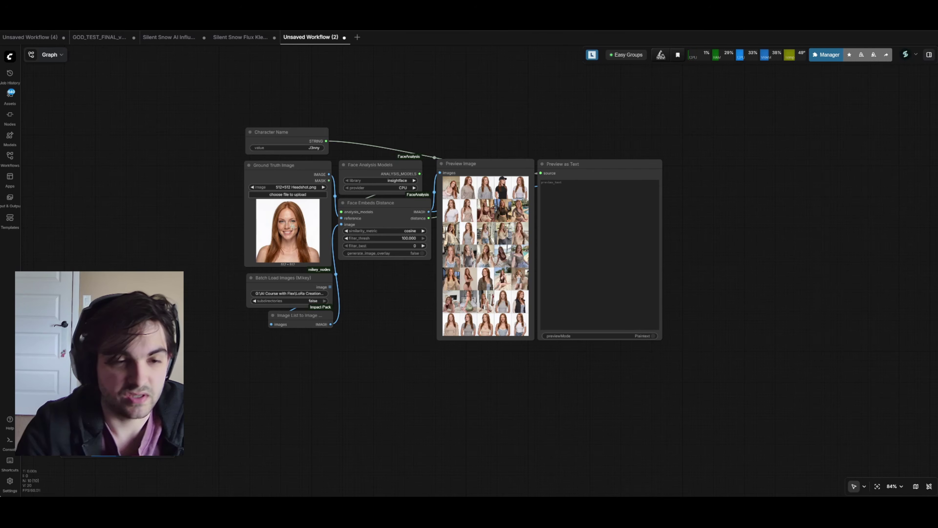
left_click_drag(380, 344, 371, 353)
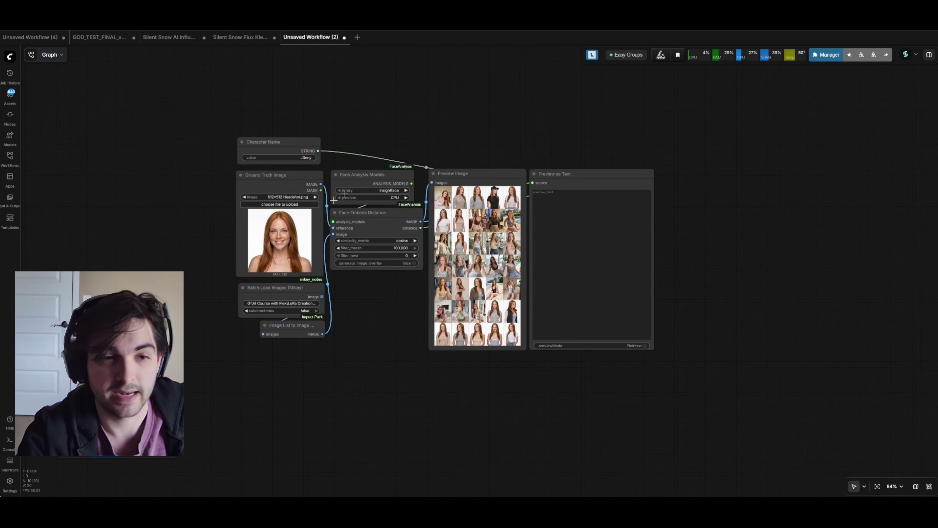
scroll(275, 251, "up", 5)
scroll(297, 237, "up", 2)
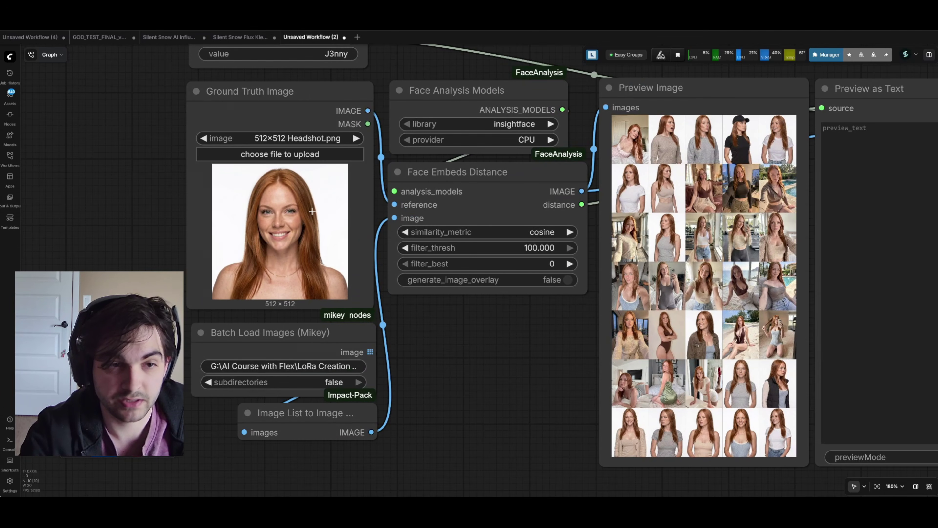
key(".")
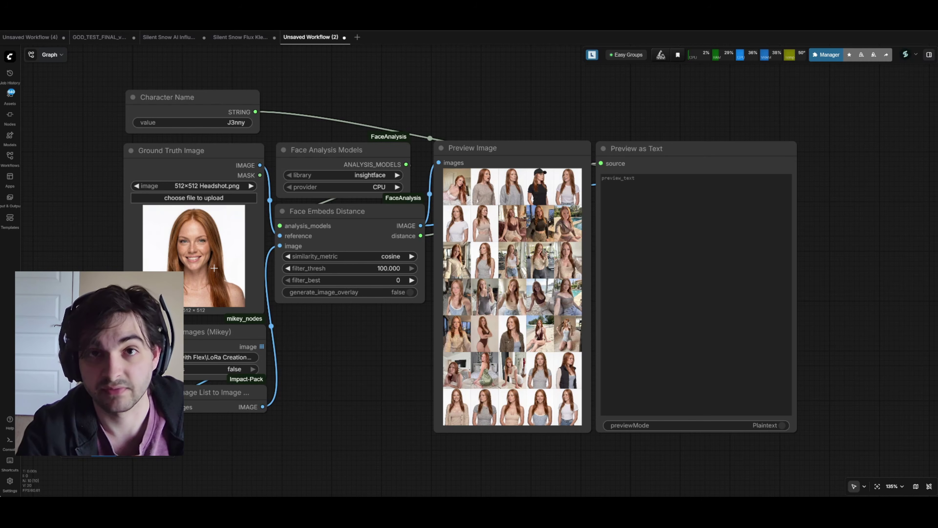
left_click(214, 269)
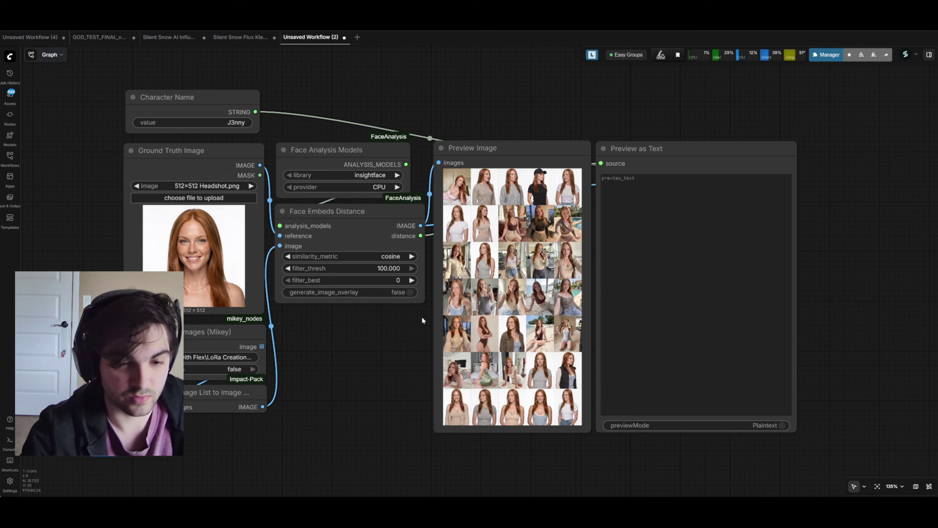
Step: Switch to the YouTube page of the ComfyUI face analysis video and review its title, channel and description
key("alt+Tab")
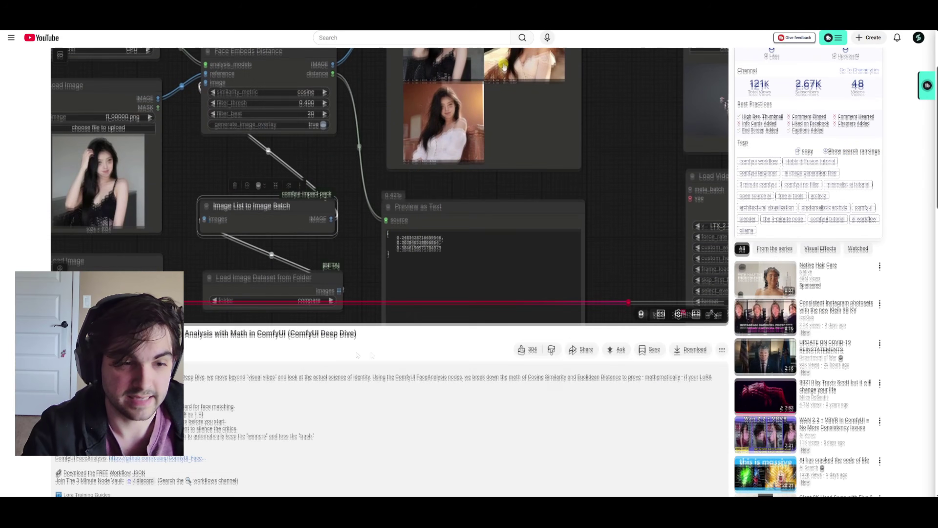
scroll(320, 345, "down", 3)
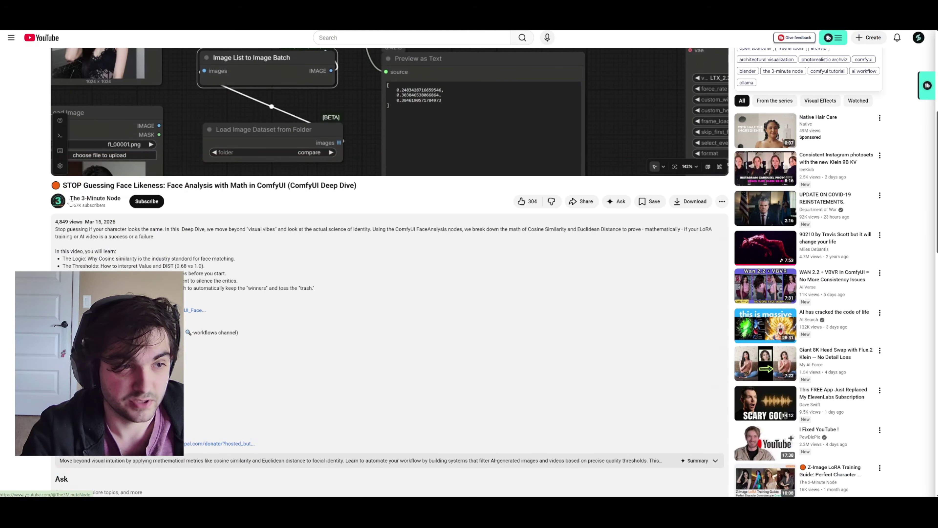
scroll(253, 257, "up", 6)
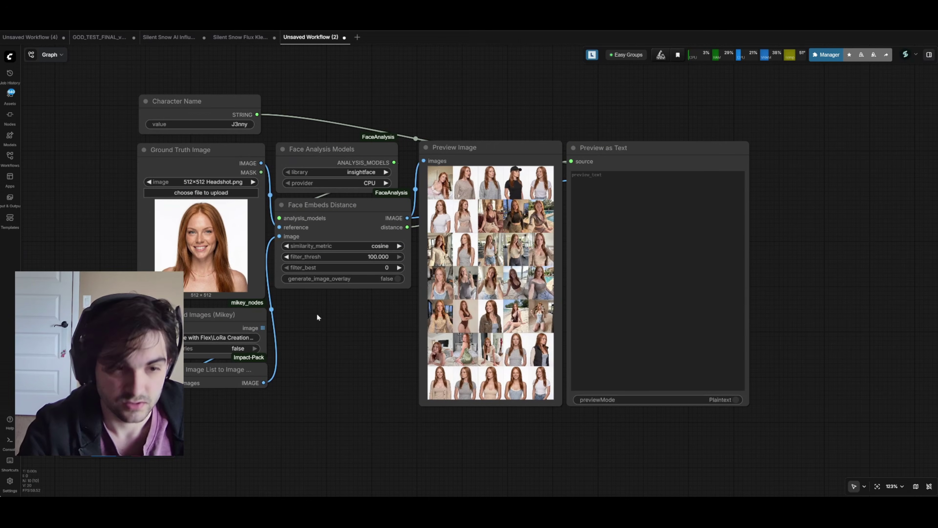
Step: Move the batch loading nodes down, duplicate the Ground Truth Image node below the original, and connect the copy's IMAGE output to Face Embeds Distance's image input
left_click(200, 311)
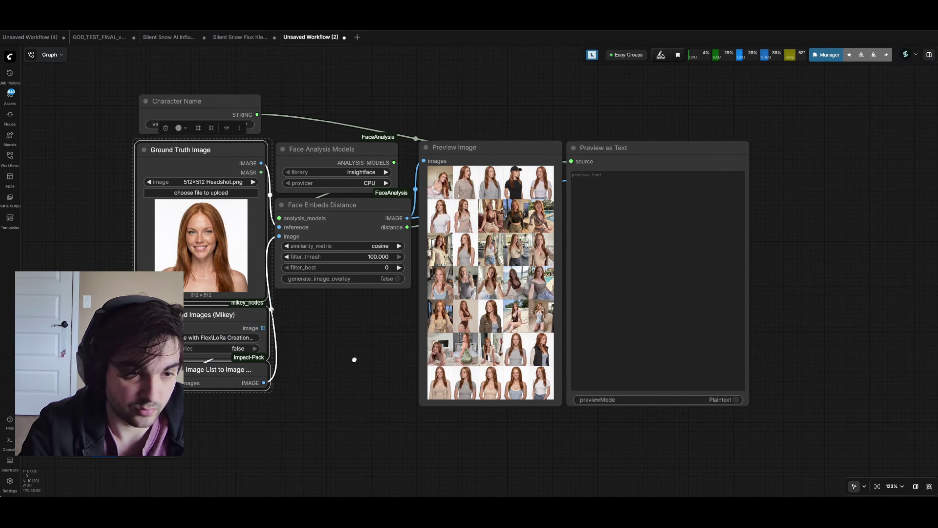
left_click(355, 359)
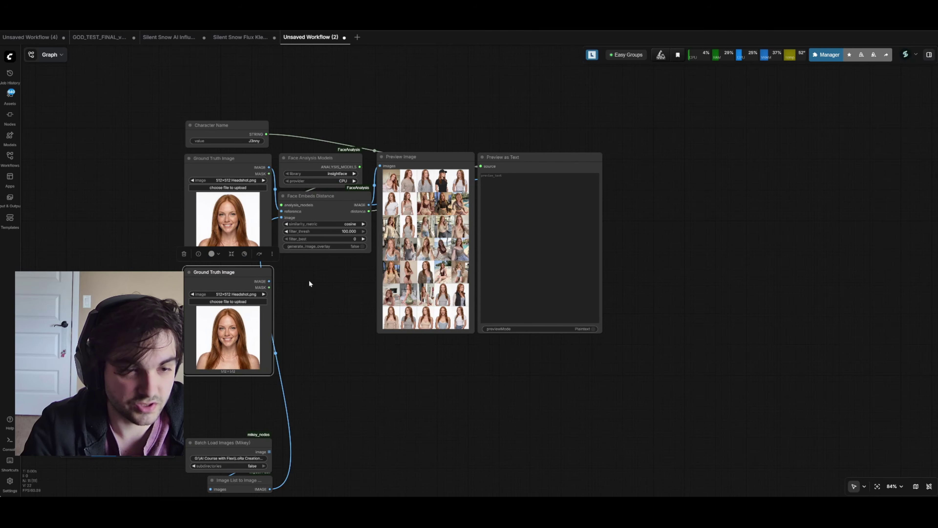
left_click(310, 284)
left_click_drag(269, 282, 282, 218)
scroll(369, 196, "up", 7)
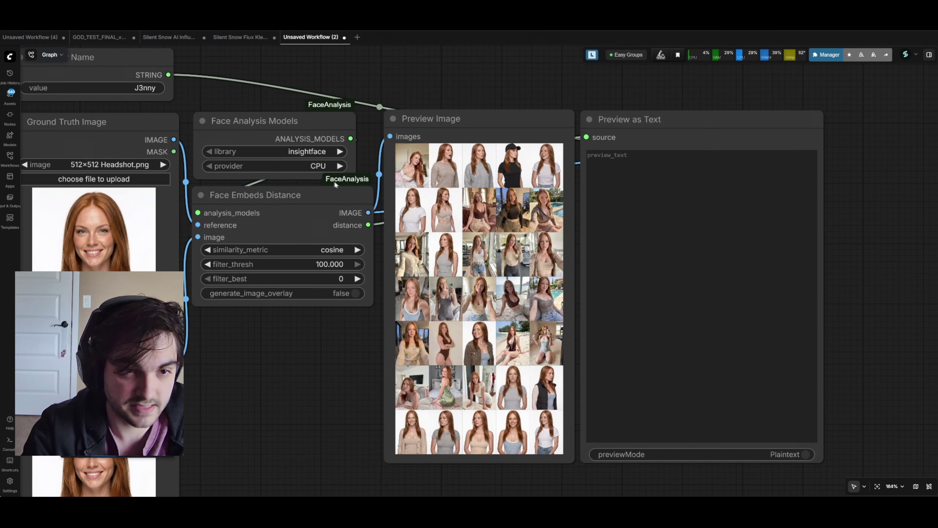
scroll(335, 184, "down", 4)
left_click_drag(303, 293, 338, 283)
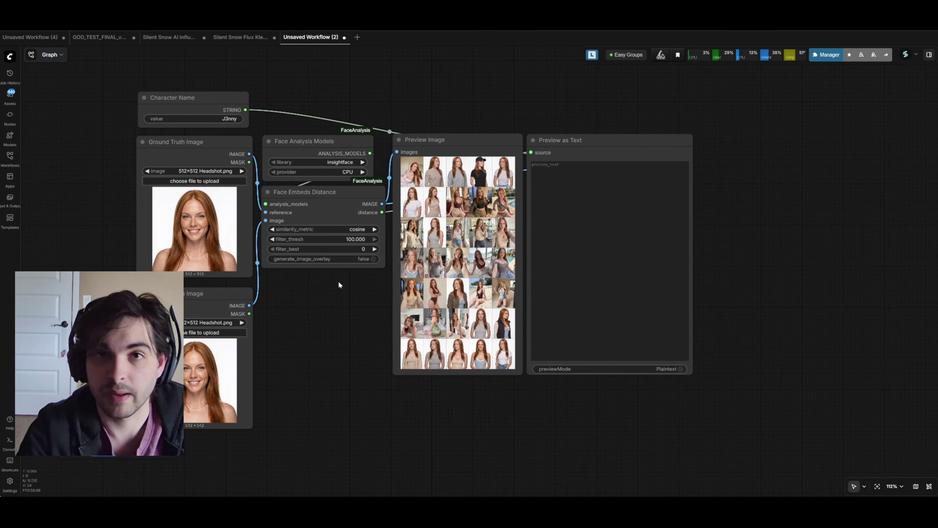
Step: Select cosine as the similarity metric of the Face Embeds Distance node
scroll(200, 220, "up", 4)
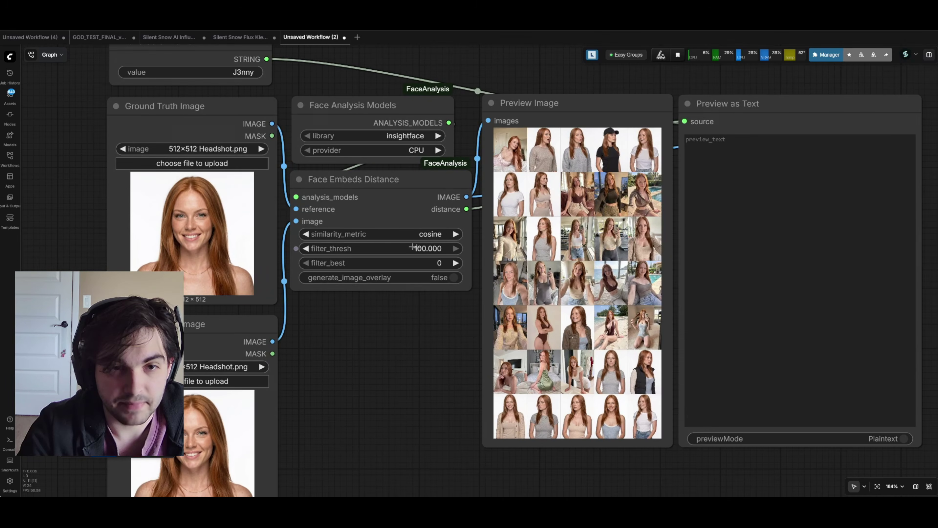
left_click(430, 236)
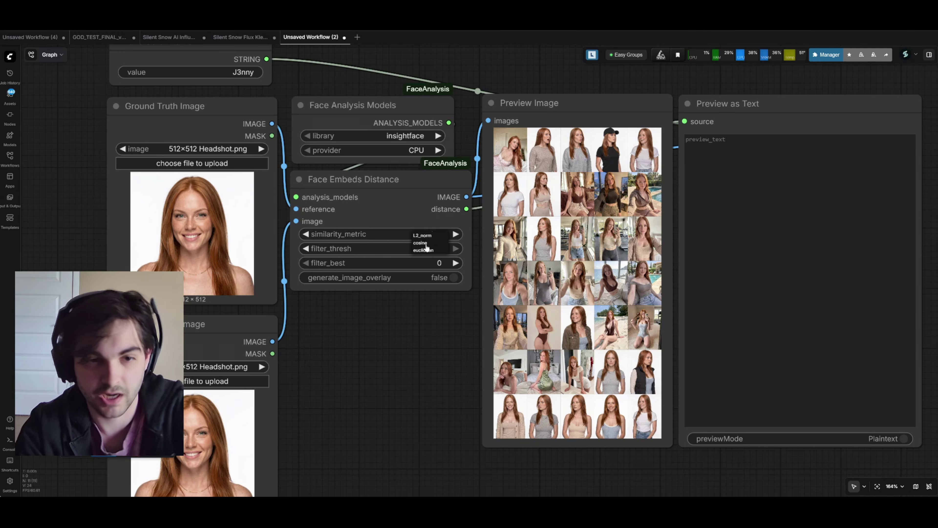
left_click(421, 243)
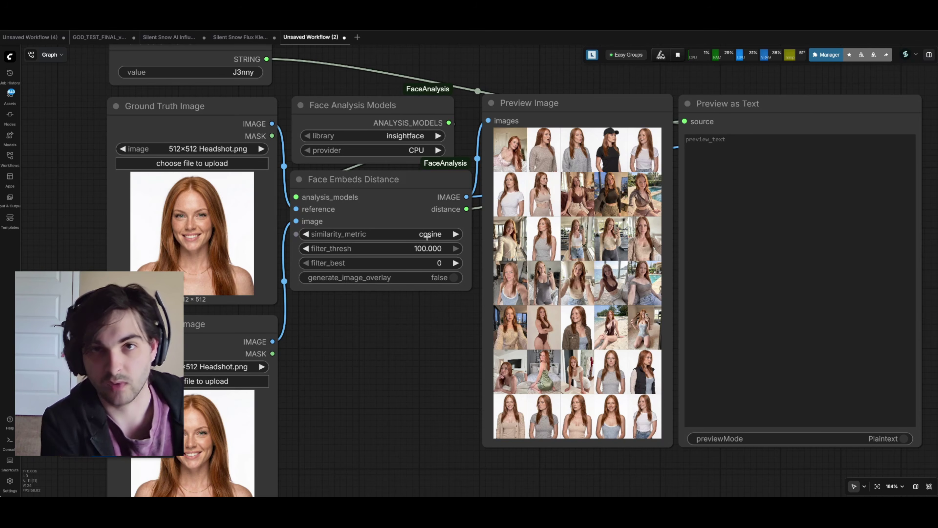
left_click(427, 237)
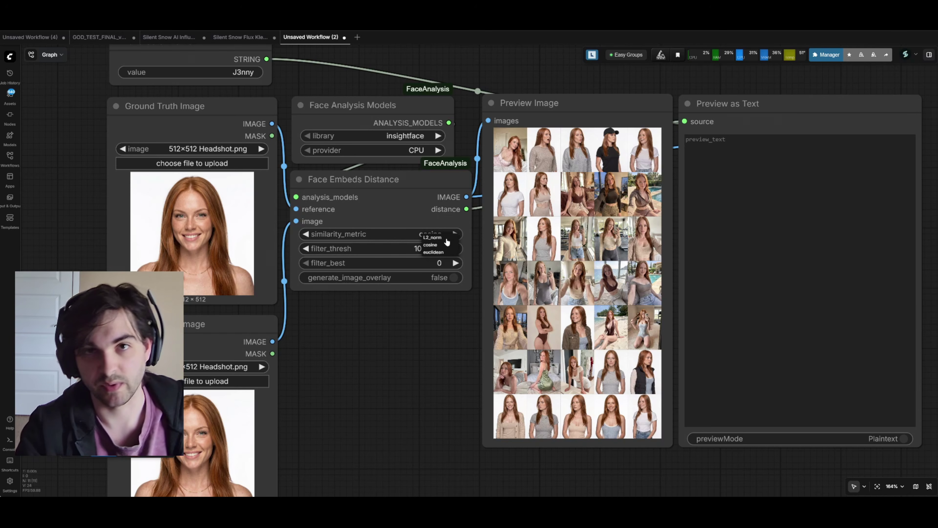
left_click(436, 244)
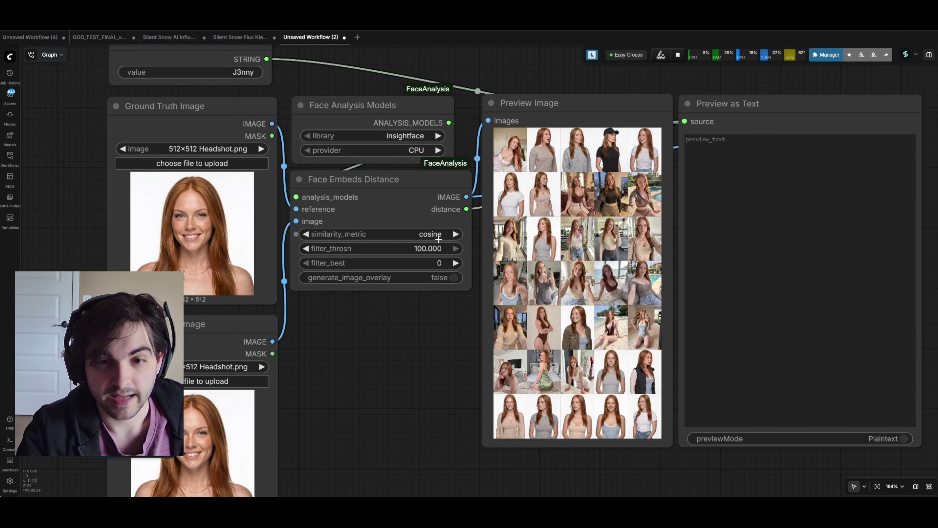
Step: Enable generate_image_overlay on the Face Embeds Distance node and run the workflow to compare the headshot with itself
scroll(440, 239, "down", 3)
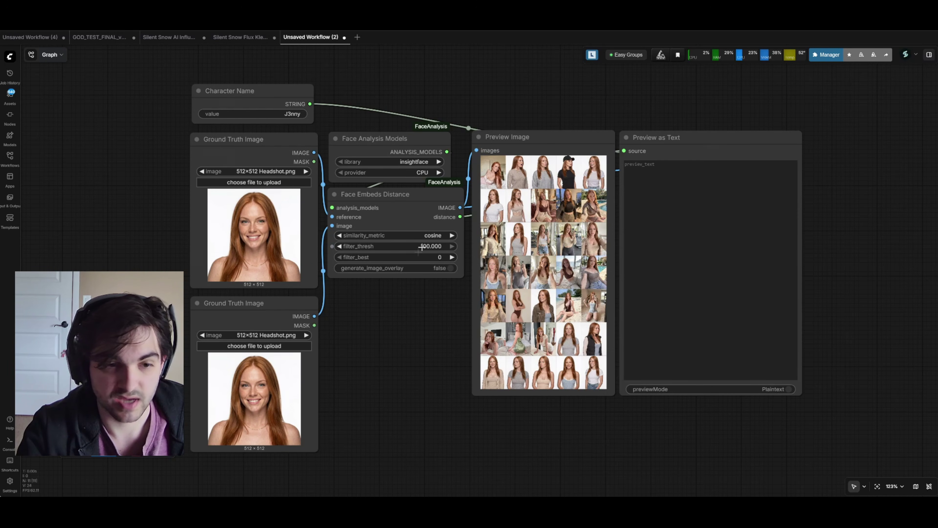
scroll(422, 247, "down", 1)
scroll(421, 247, "right", 1)
left_click(216, 201)
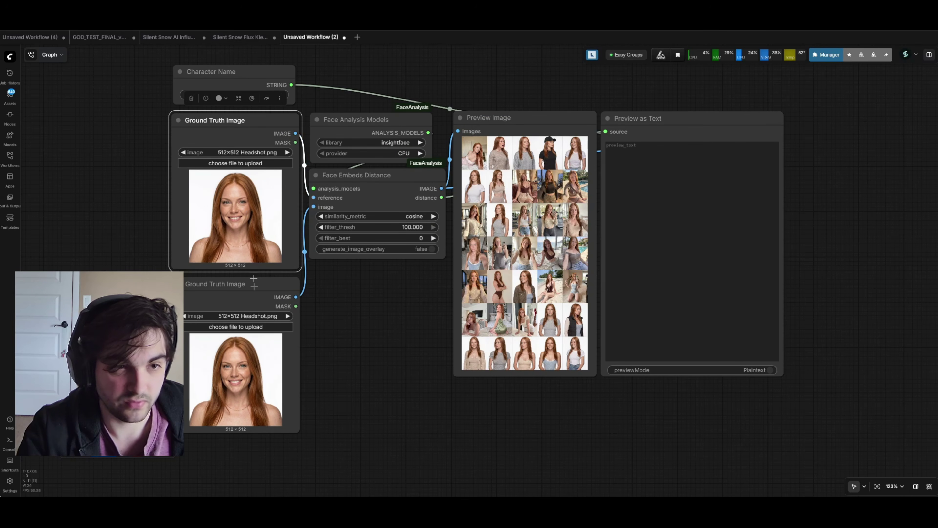
left_click(380, 328)
left_click(103, 450)
left_click_drag(429, 309, 366, 324)
left_click_drag(428, 293, 345, 298)
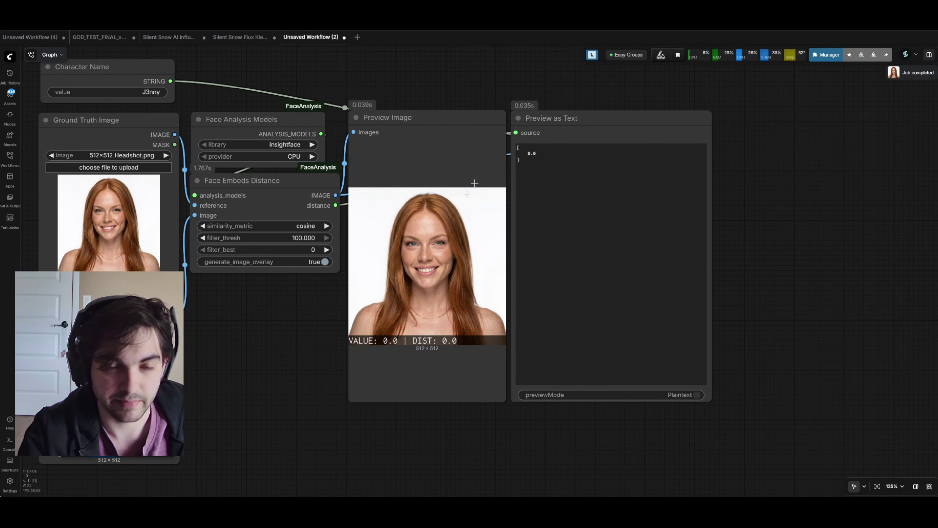
Step: Inspect the value and distance overlay in the Preview Image node and shift the Preview as Text node slightly away from it
left_click(435, 330)
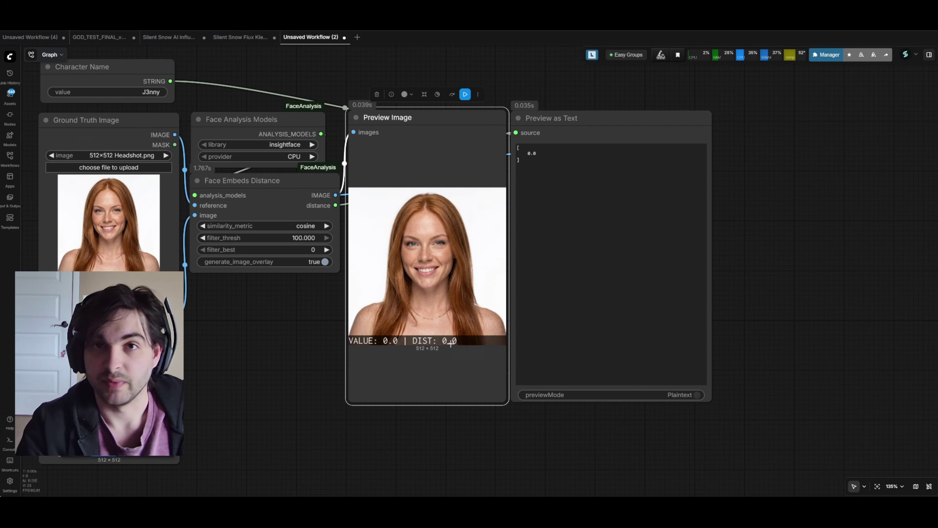
scroll(451, 343, "down", 2)
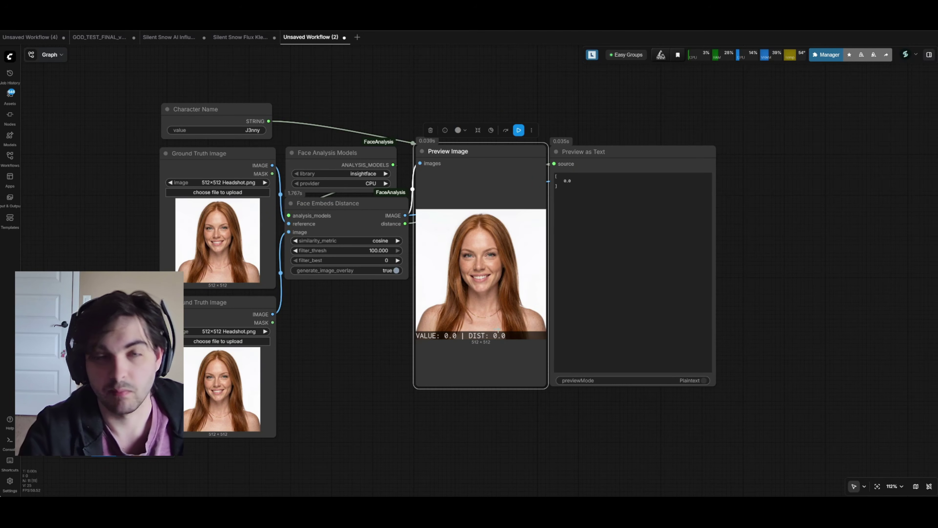
left_click_drag(582, 152, 584, 152)
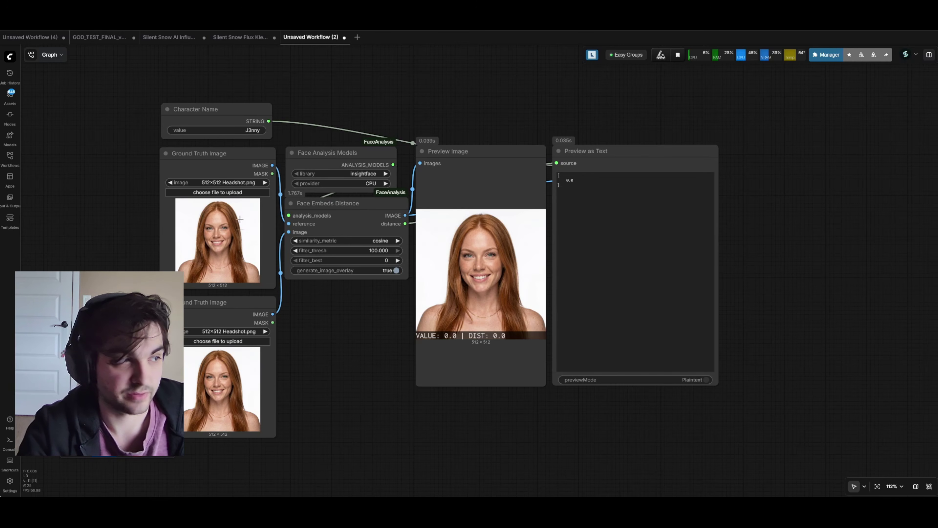
left_click_drag(512, 352, 533, 354)
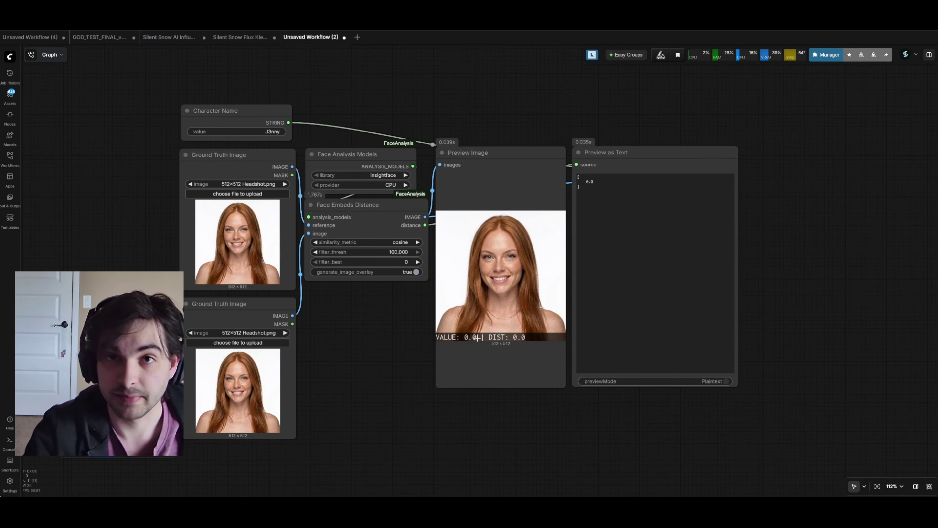
Step: Delete the duplicate Ground Truth Image node, then move the batch loading nodes back up and reconnect them to Face Embeds Distance's image input
scroll(352, 345, "down", 3)
left_click(251, 229)
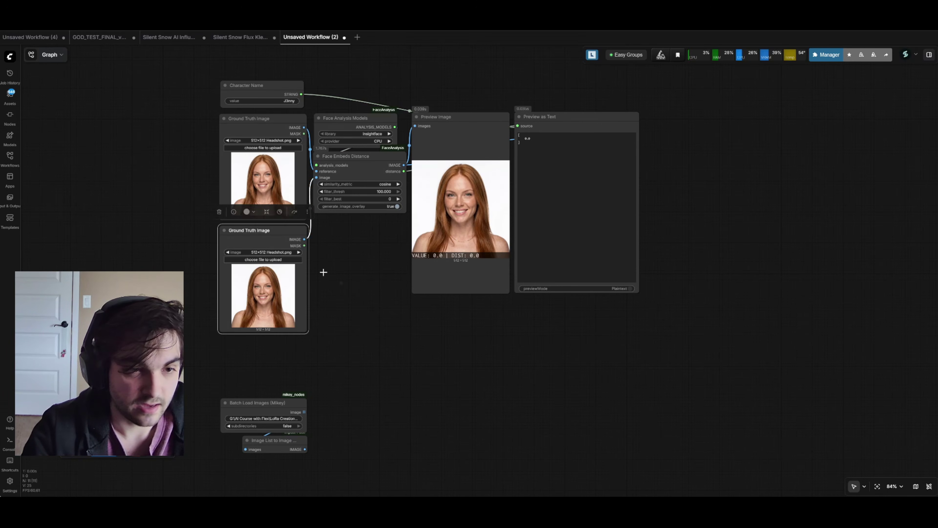
key("Delete")
left_click(259, 403)
Step: Set the Batch Load Images folder path to the dataset directory ending in "(Multi-Reference)\Jenny"
key("alt+Tab")
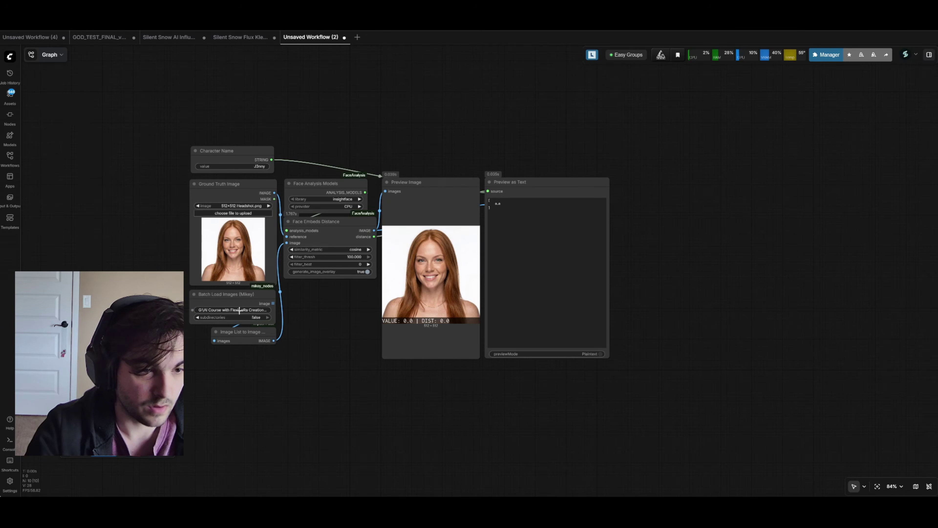
left_click(232, 310)
key("End")
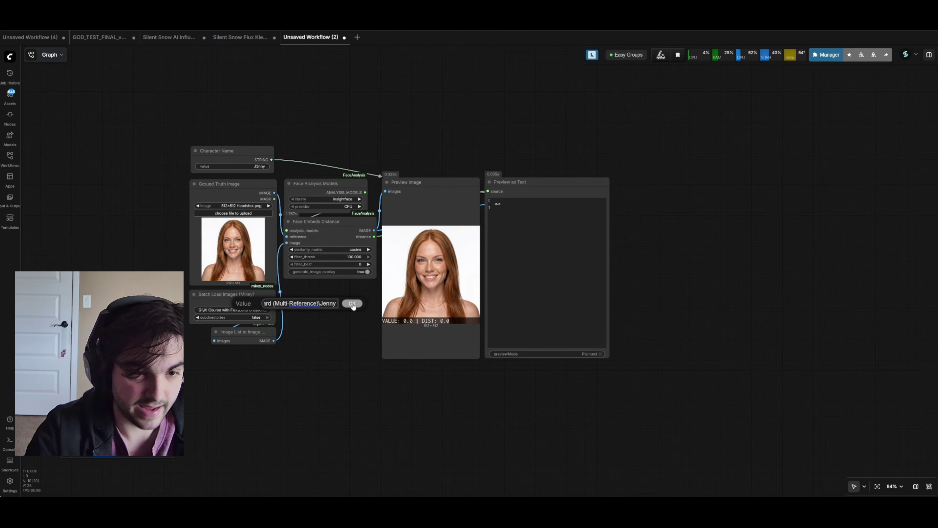
left_click(350, 304)
Step: Run the workflow to compare every image in the batch folder with the ground truth headshot
scroll(231, 316, "up", 6)
scroll(224, 416, "down", 3)
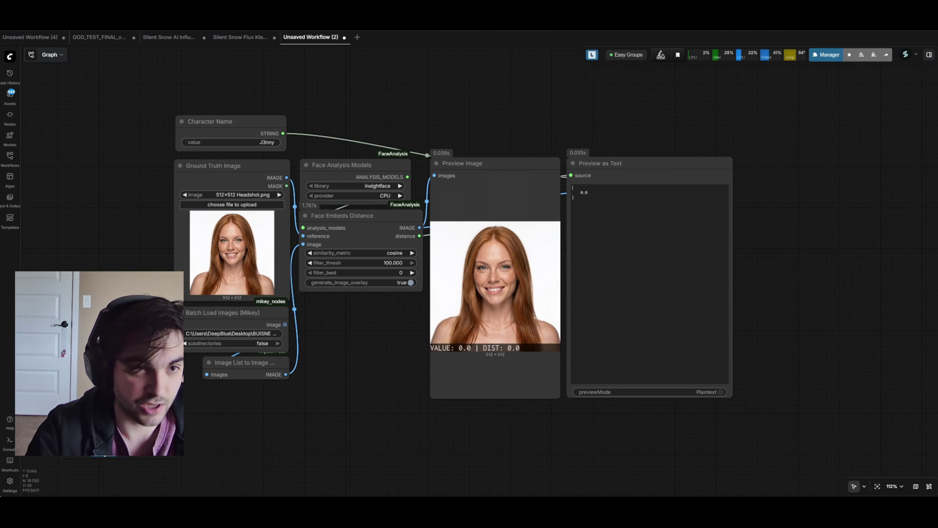
left_click(104, 452)
left_click_drag(300, 379, 280, 388)
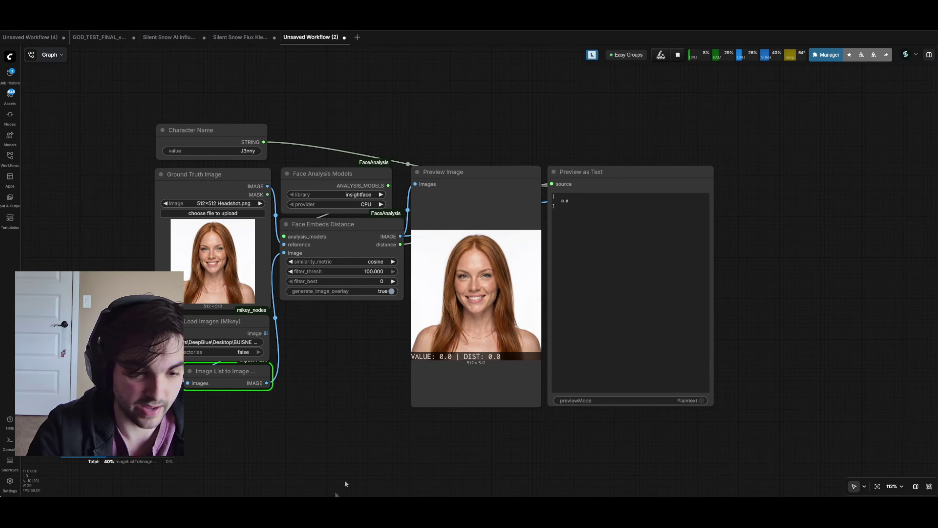
left_click_drag(437, 296, 423, 275)
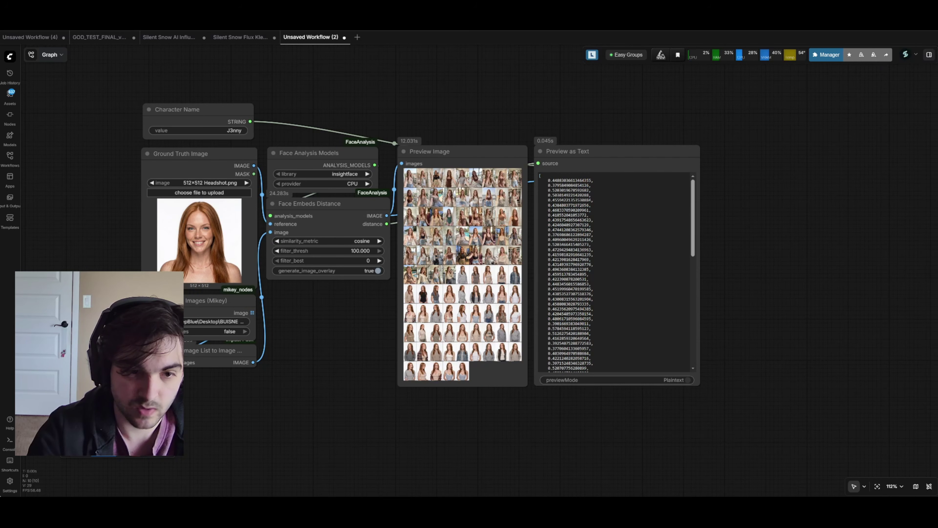
Step: Enlarge the first result in the Preview Image node and compare it with the ground truth headshot
left_click(491, 334)
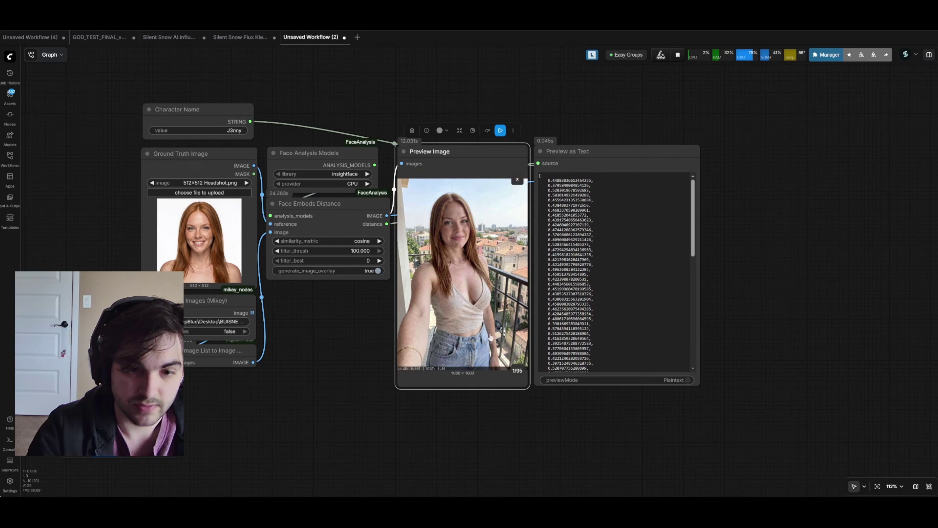
scroll(452, 400, "up", 5)
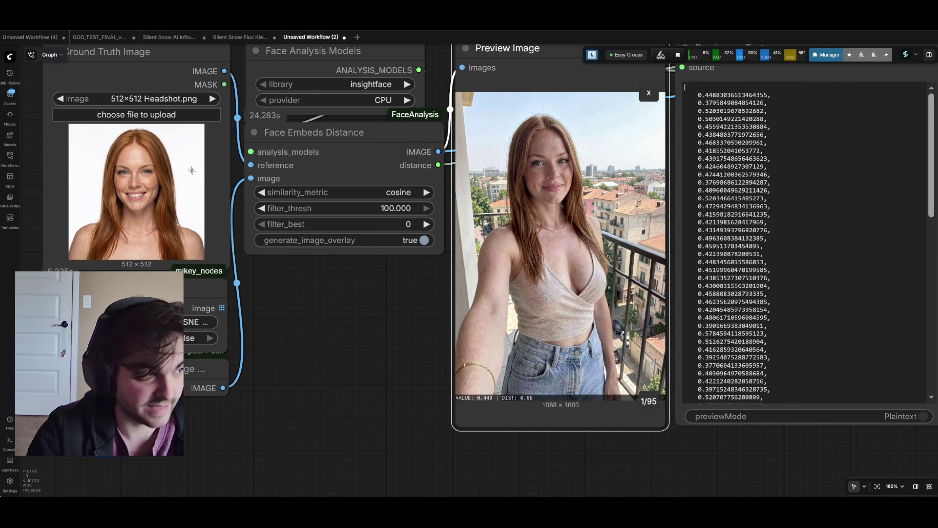
left_click_drag(209, 184, 292, 209)
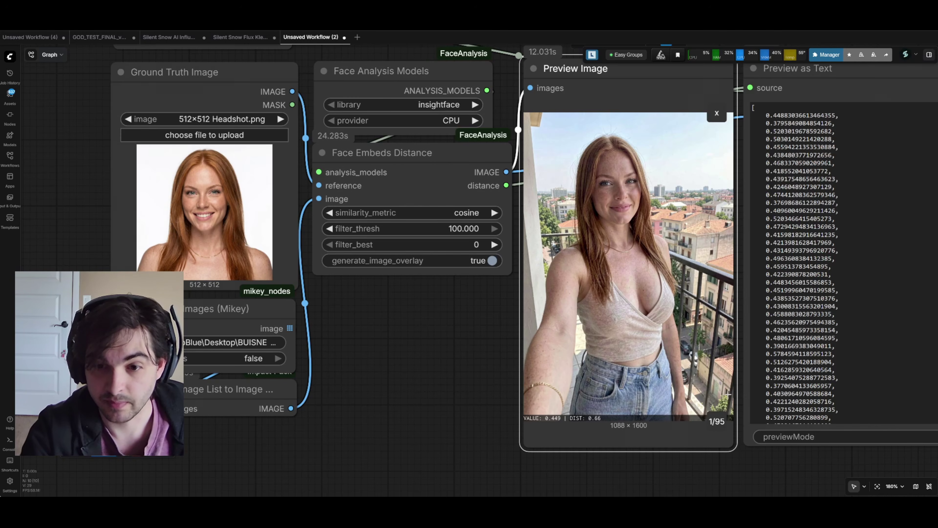
Step: Page through the batch results in the Preview Image node, checking each picture's value and distance overlay
left_click(710, 420)
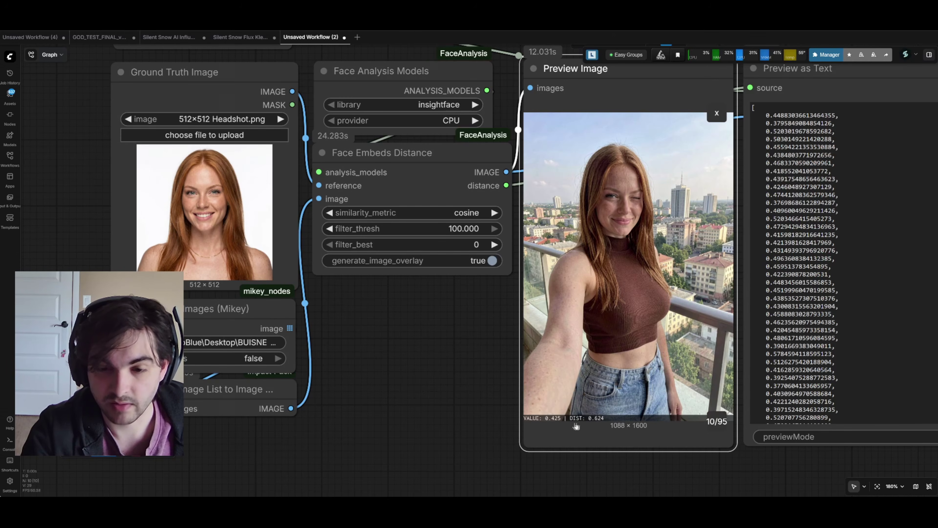
left_click_drag(715, 421, 638, 429)
left_click(639, 430)
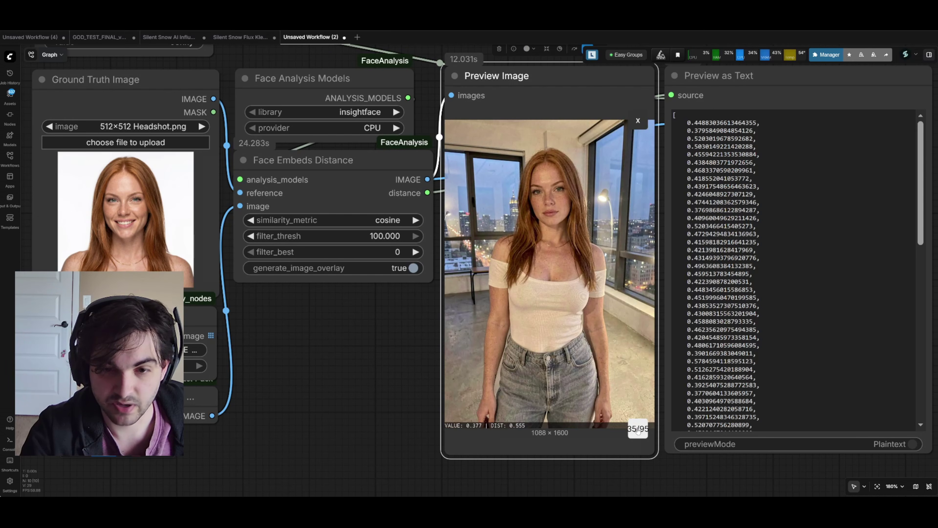
left_click(631, 431)
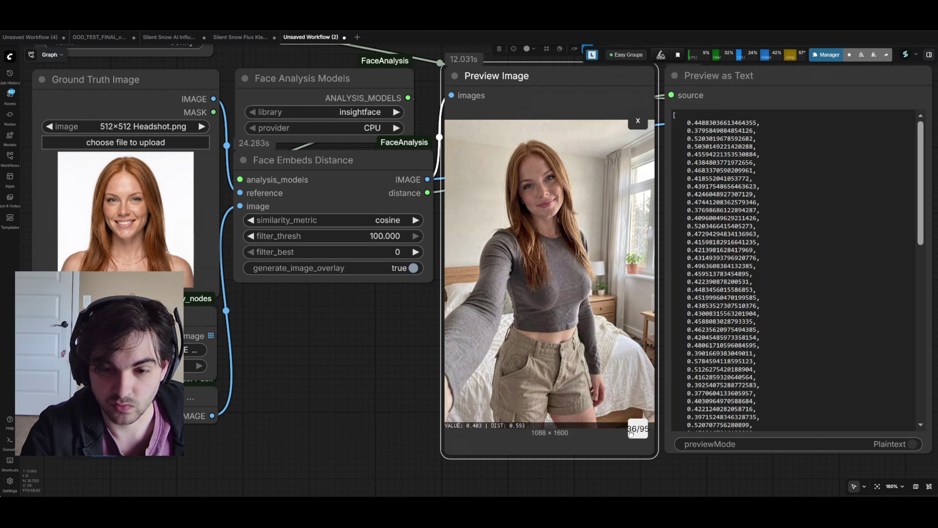
left_click(632, 432)
left_click(631, 432)
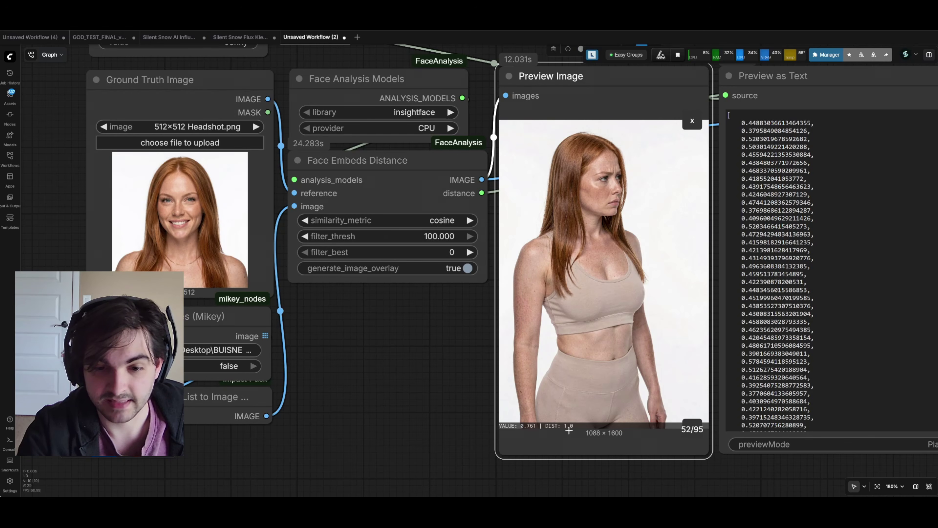
left_click(693, 438)
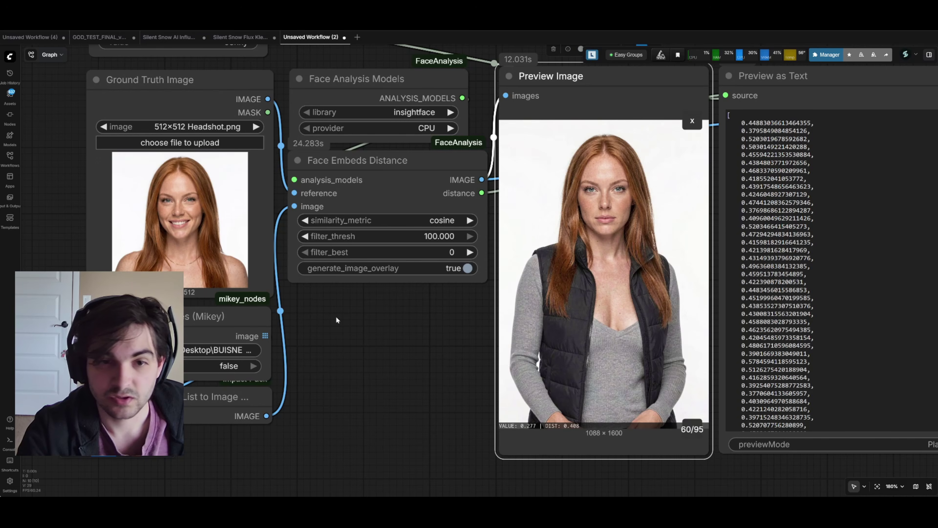
Step: Set filter_best to 40 in Face Embeds Distance and rerun the workflow to keep only the closest matches
left_click_drag(337, 320, 344, 328)
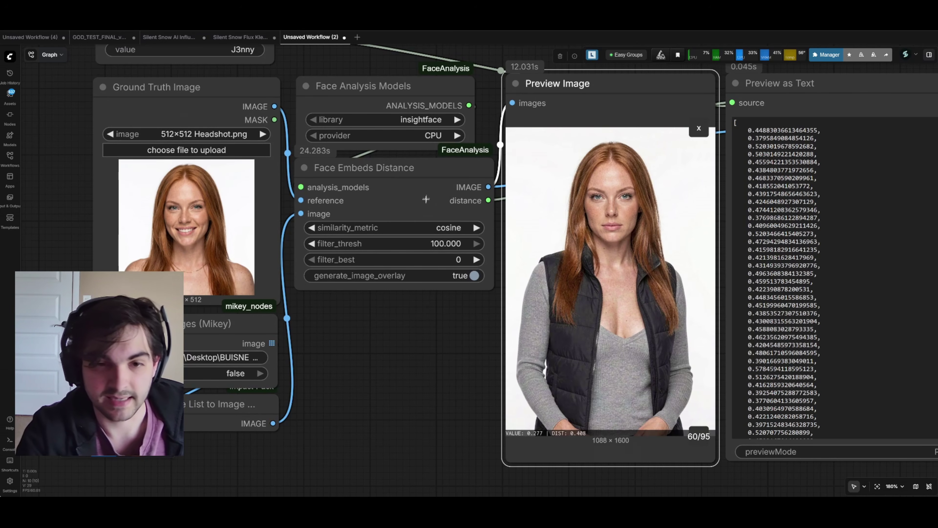
scroll(395, 254, "left", 1)
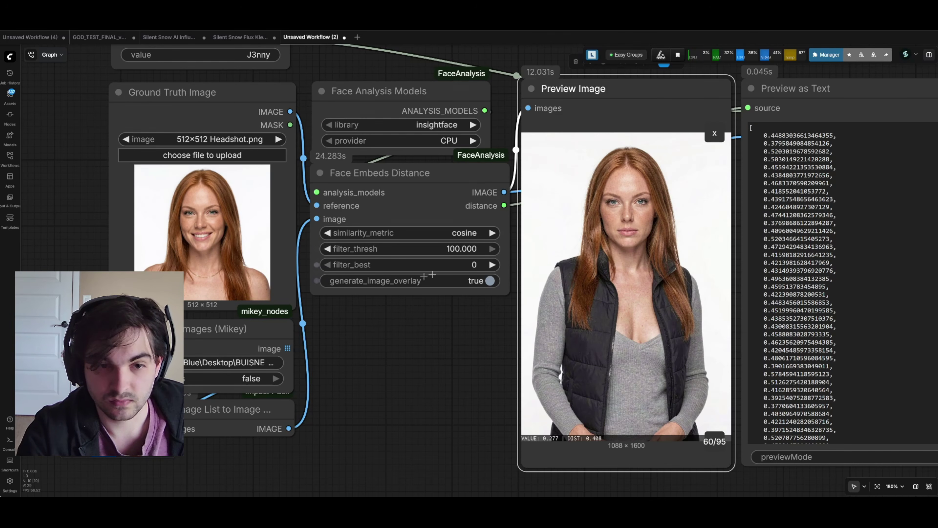
left_click(470, 264)
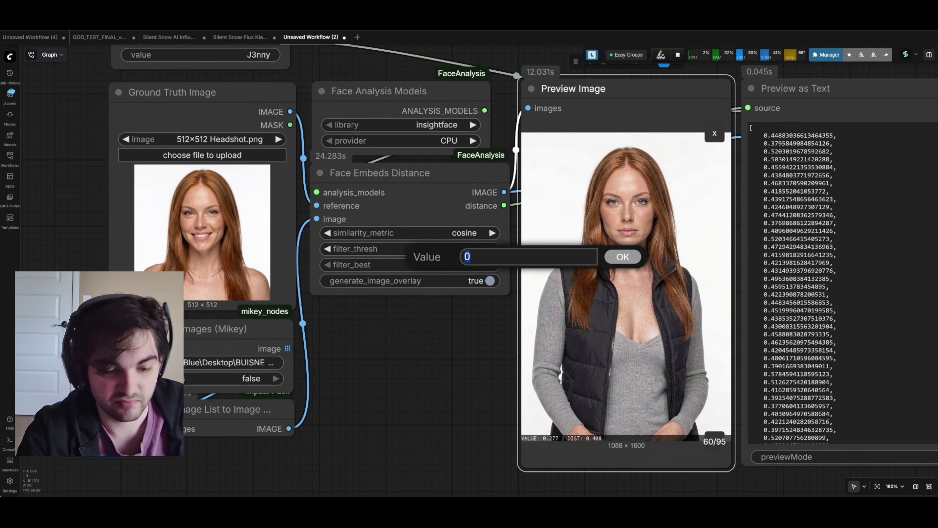
type("40")
key("Return")
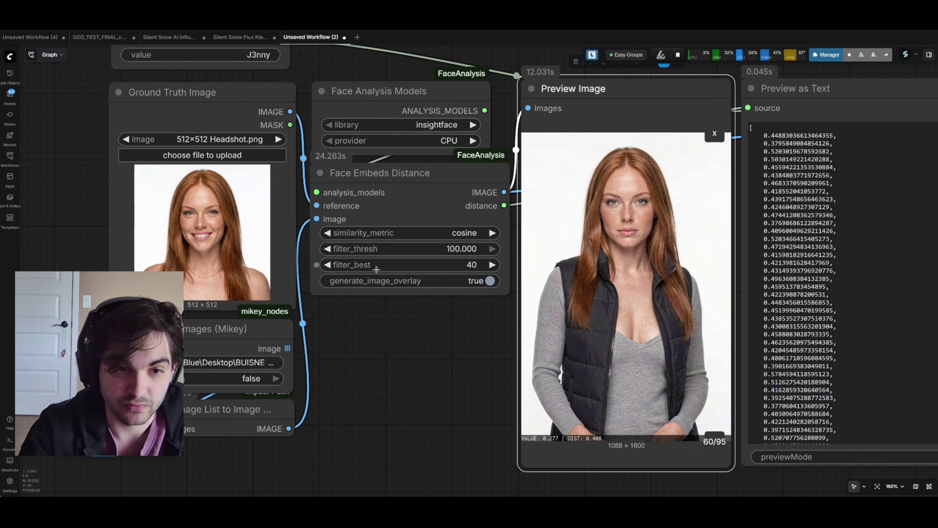
key("ctrl+Return")
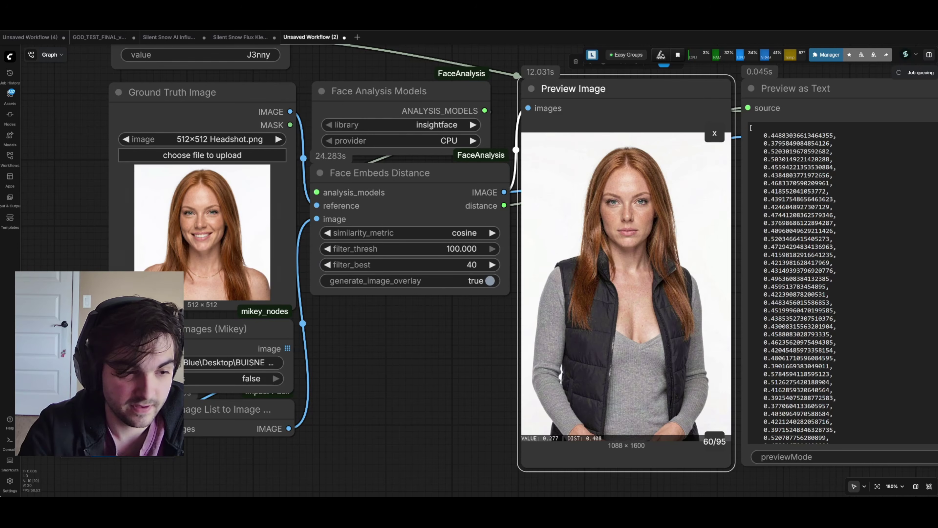
left_click_drag(446, 415, 351, 411)
scroll(338, 409, "down", 4)
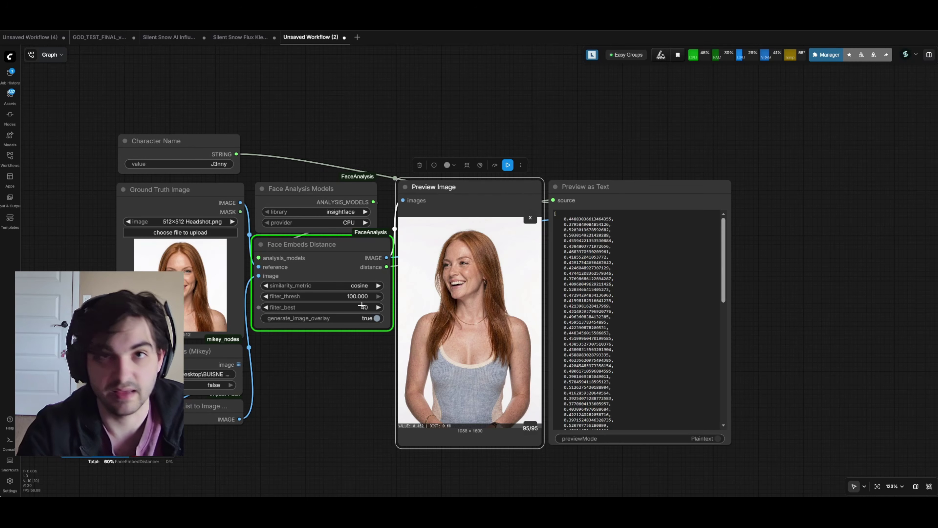
left_click_drag(363, 306, 481, 261)
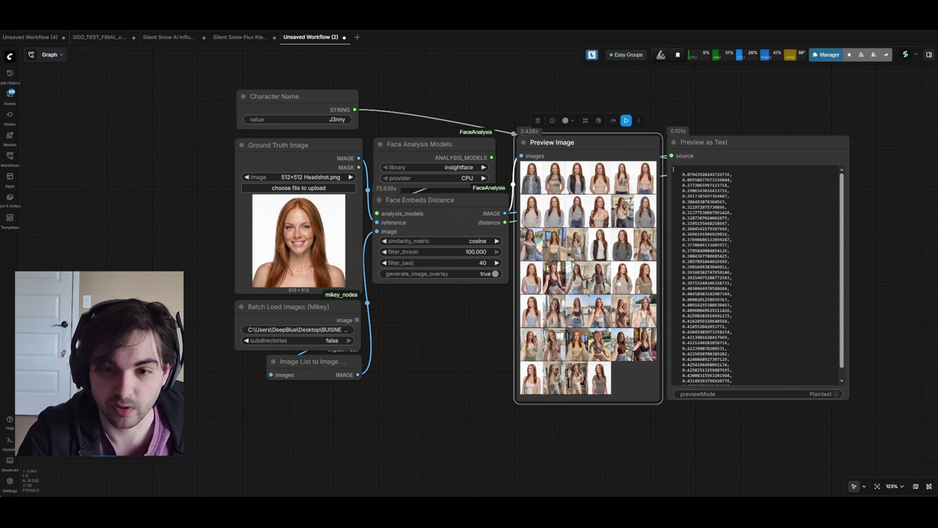
Step: Browse the 40 filtered images one by one in the Preview Image node, then return to the thumbnail grid
left_click(553, 201)
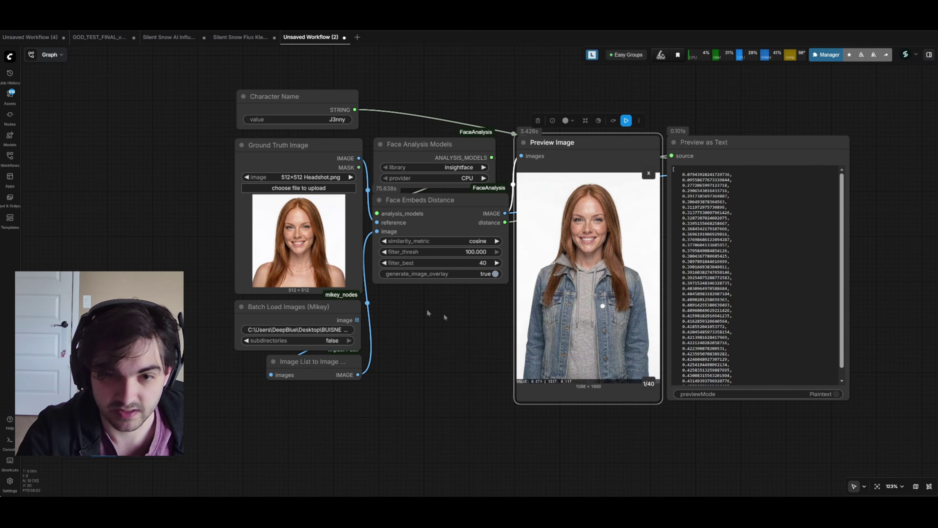
left_click(631, 254)
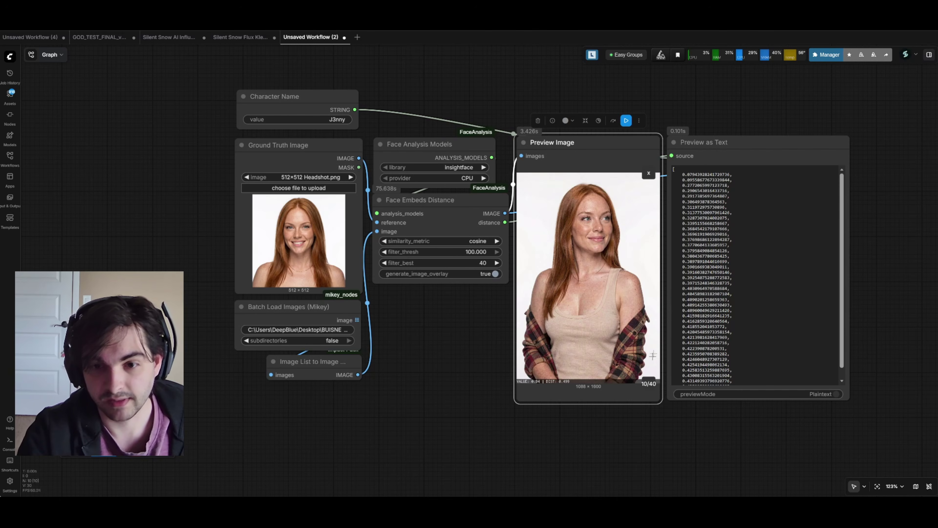
left_click(649, 384)
left_click(649, 384)
left_click(649, 384)
left_click(649, 385)
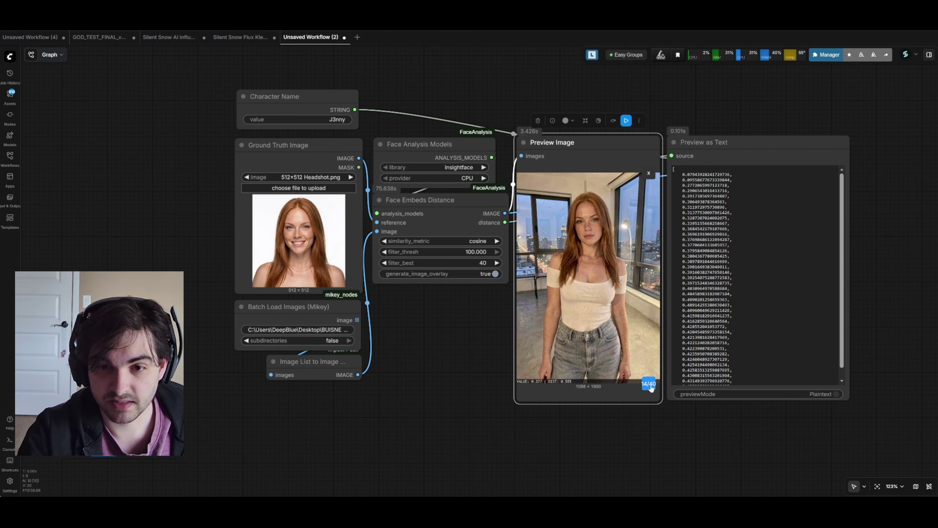
left_click(649, 384)
left_click(649, 384)
left_click(649, 385)
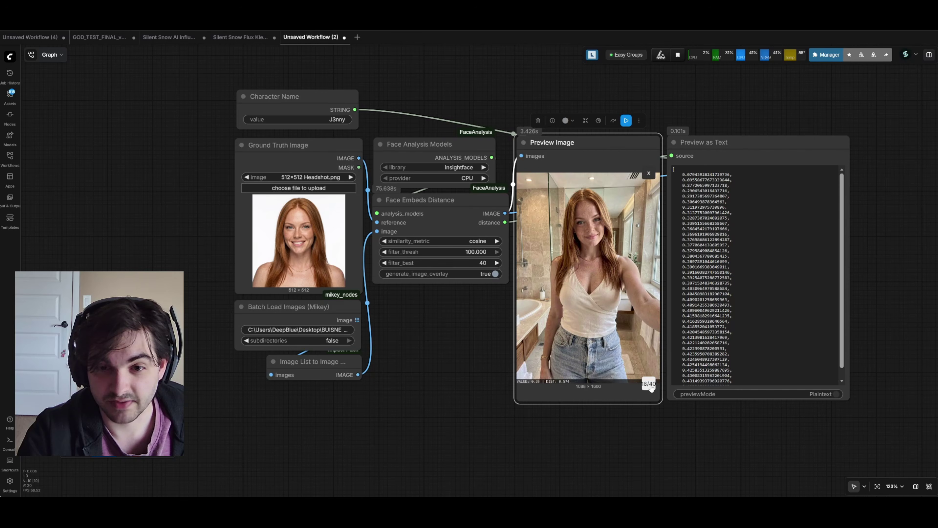
left_click(649, 384)
left_click(649, 384)
left_click(649, 384)
left_click(649, 173)
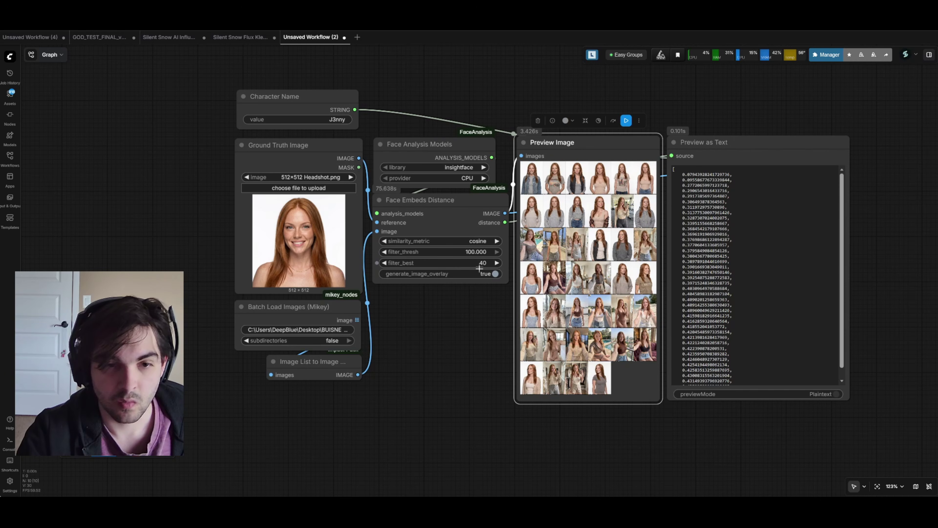
Step: Set filter_best to 30 and filter_thresh to 0.5 in the Face Embeds Distance node
left_click(466, 265)
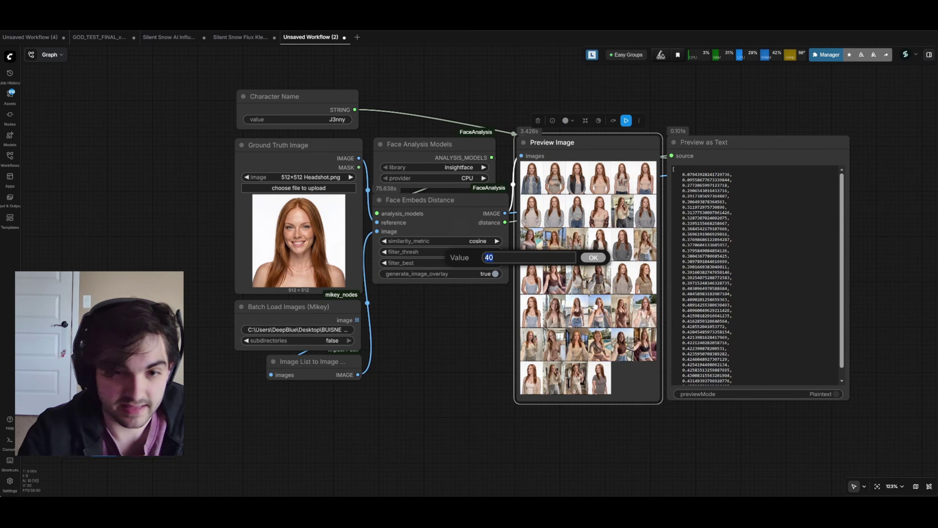
type("30")
key("Return")
left_click(479, 252)
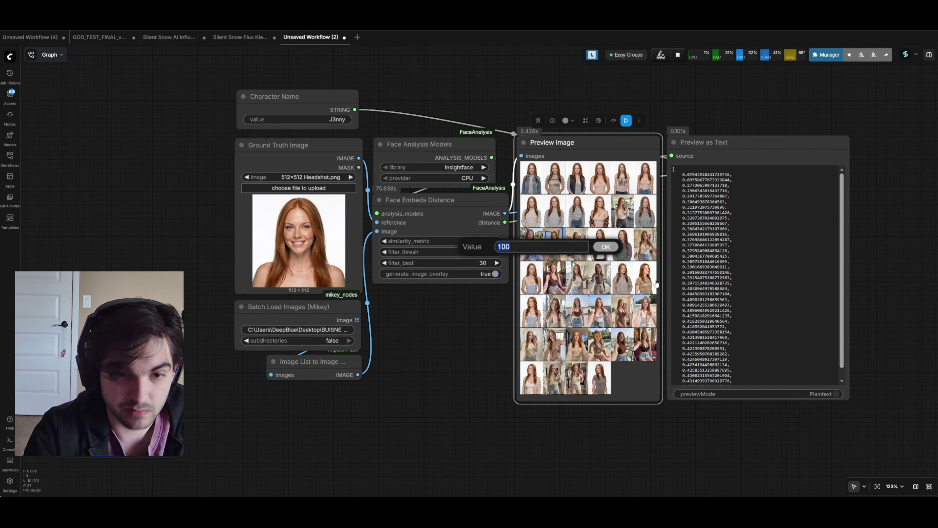
type("0.5")
key("Return")
Step: Run the workflow again with the tightened threshold and best-match filters
left_click(531, 278)
left_click_drag(277, 421, 240, 422)
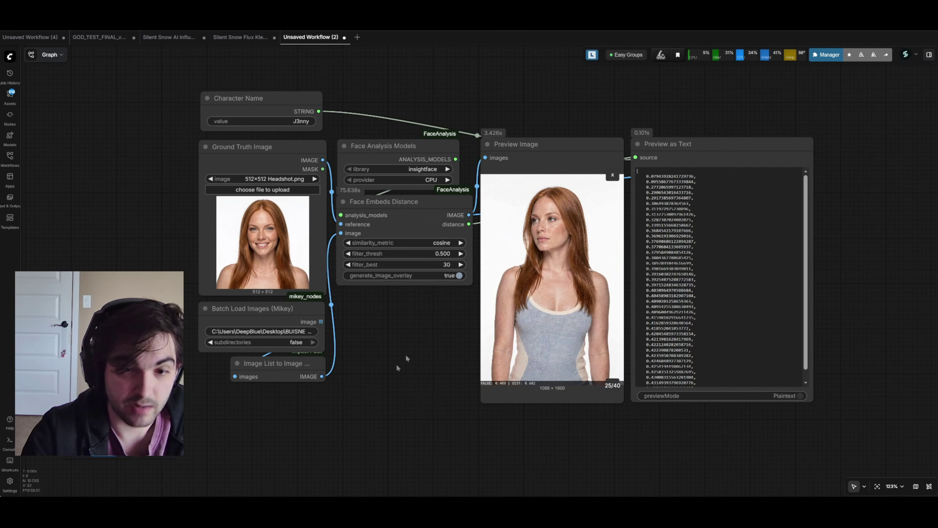
key("ctrl+Return")
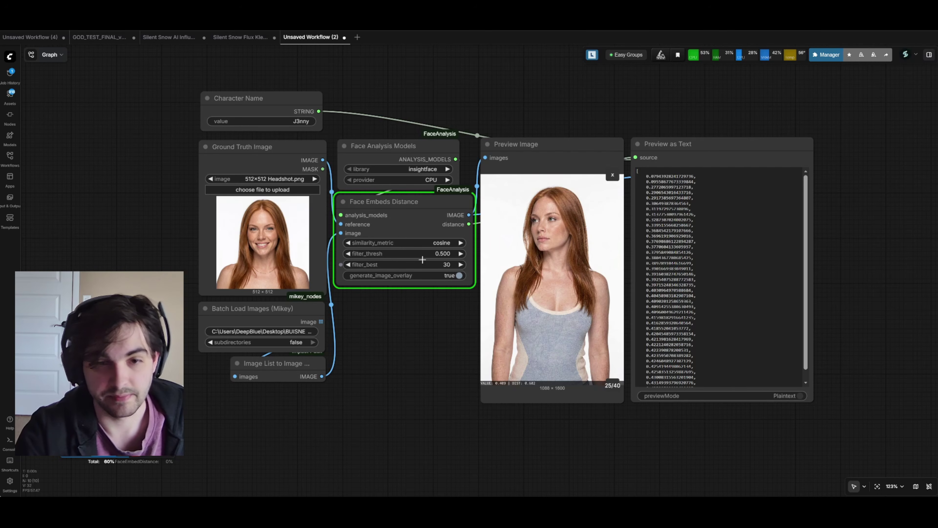
scroll(427, 360, "down", 2)
left_click_drag(427, 361, 423, 376)
scroll(401, 351, "right", 2)
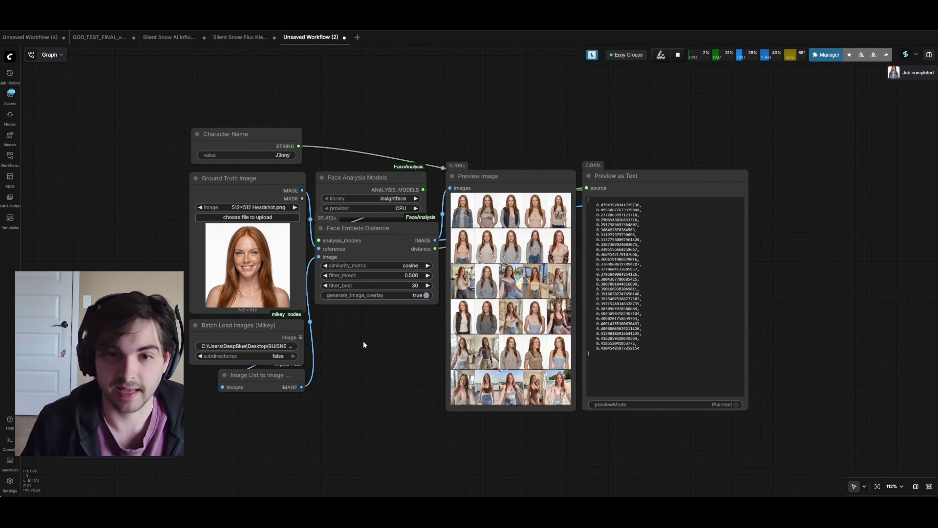
Step: Enlarge the first of the 30 filtered images and page through the following ones in the Preview Image node
left_click(462, 210)
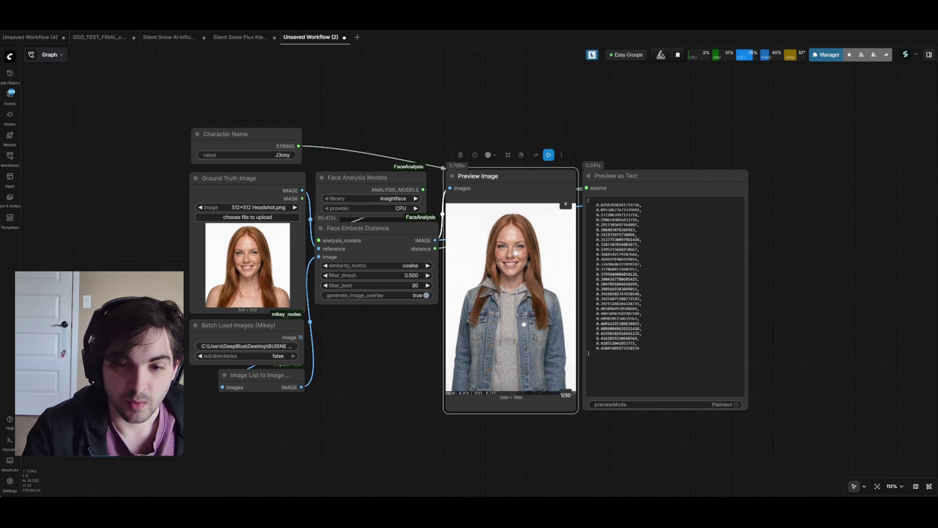
left_click(561, 395)
left_click(565, 396)
left_click(571, 396)
left_click(571, 395)
left_click(570, 396)
left_click(570, 397)
left_click(568, 398)
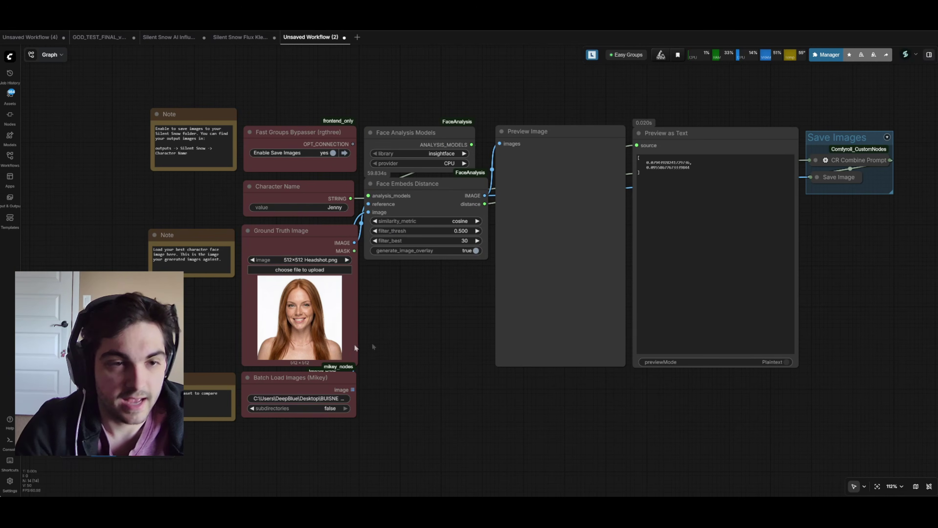
Step: Turn off Enable Save Images, then set filter_thresh to 0.5 and filter_best to 30 in Face Embeds Distance
left_click_drag(451, 325, 438, 327)
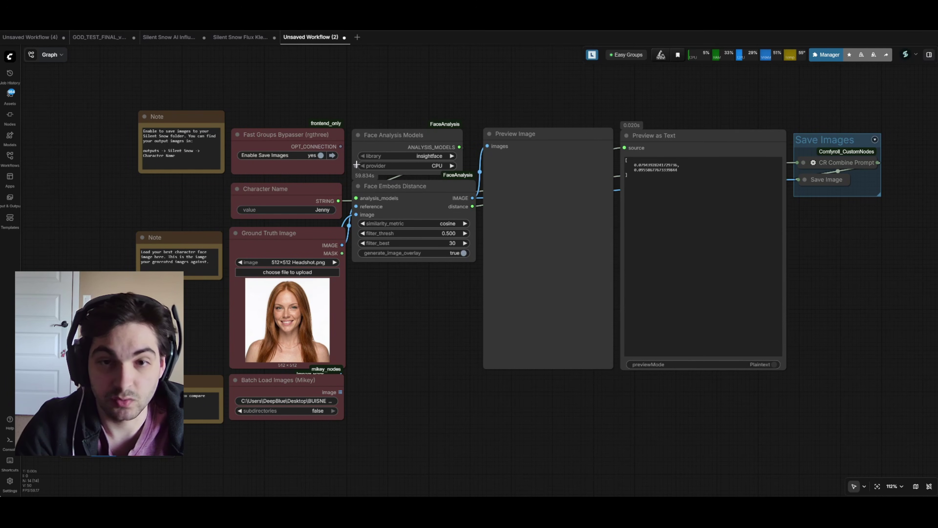
left_click(279, 156)
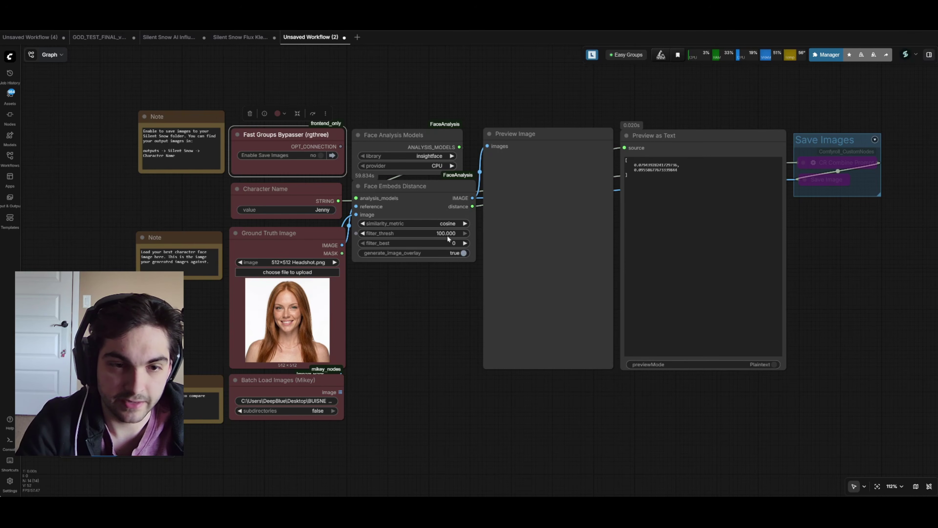
left_click(456, 235)
type(".5")
key("Return")
left_click(454, 243)
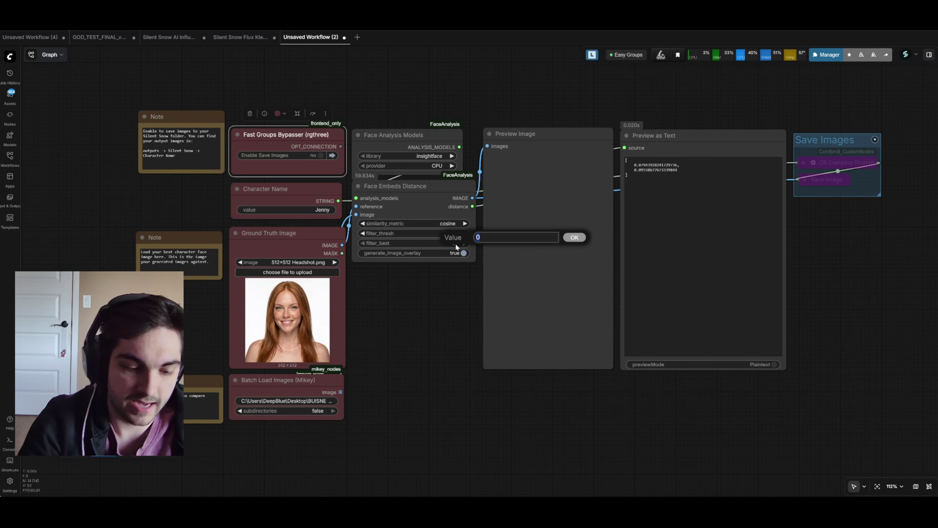
type("30")
key("Return")
Step: Turn on Enable Save Images in the Fast Groups Bypasser and set generate_image_overlay to false in Face Embeds Distance
left_click(320, 156)
left_click(292, 190)
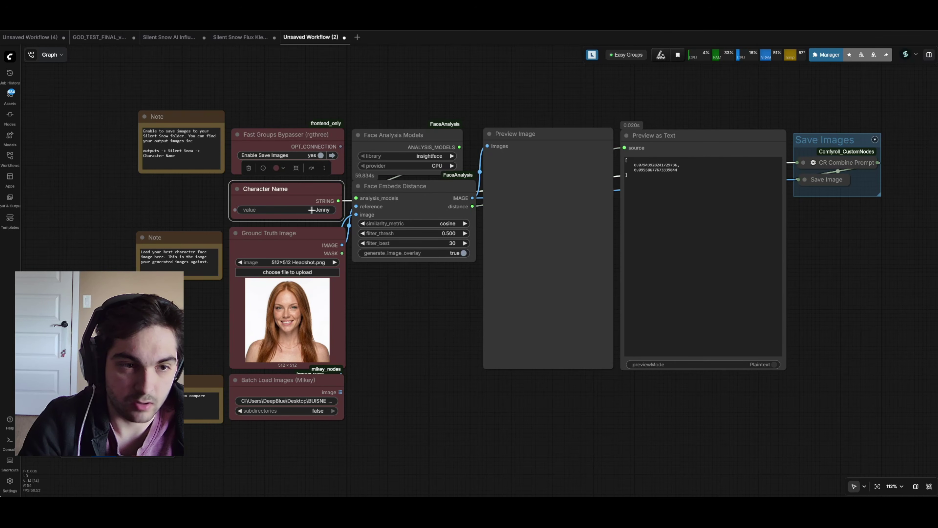
left_click(441, 252)
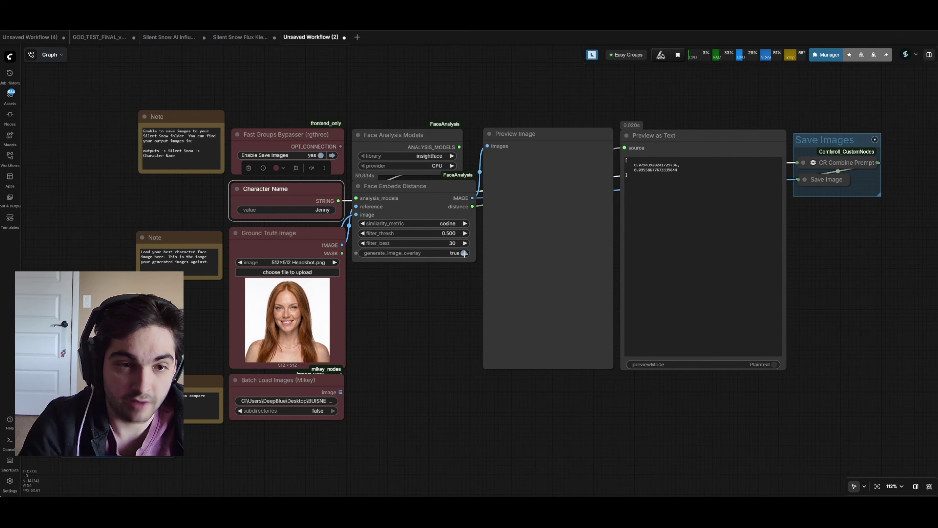
Step: Run the workflow to filter the dataset and save the best-matching images without the overlay
left_click(421, 312)
key("ctrl+Return")
left_click_drag(285, 442, 253, 444)
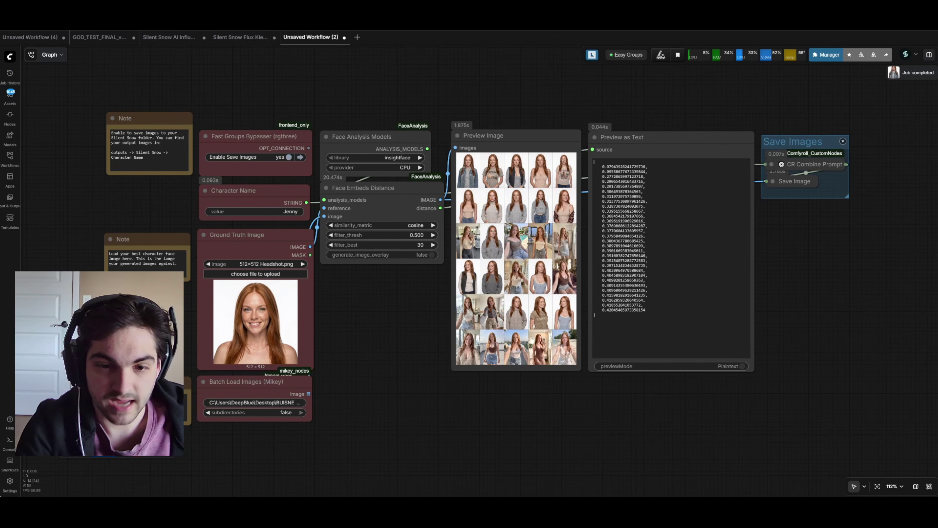
Step: Enlarge the first filtered result to check it for the overlay, then switch to the Silent Snow output folder in File Explorer
left_click(538, 313)
scroll(468, 320, "down", 1)
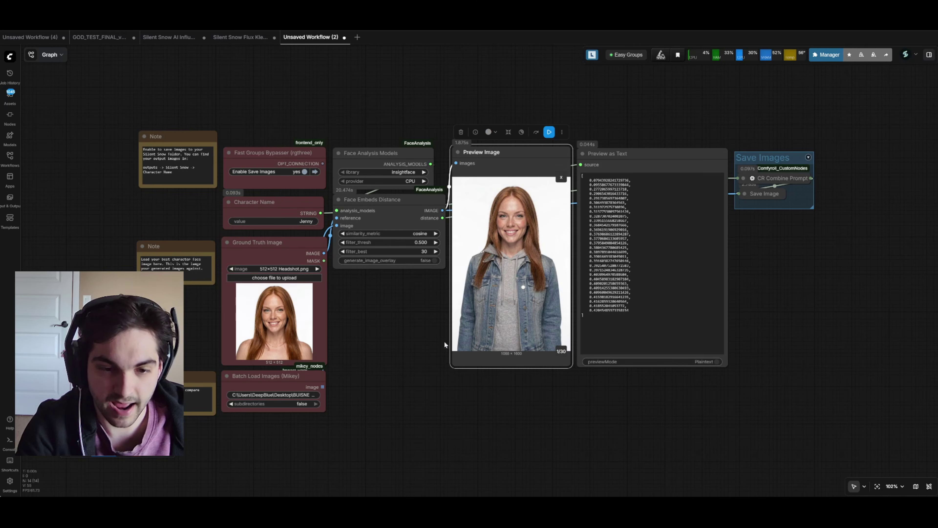
key("alt+Tab")
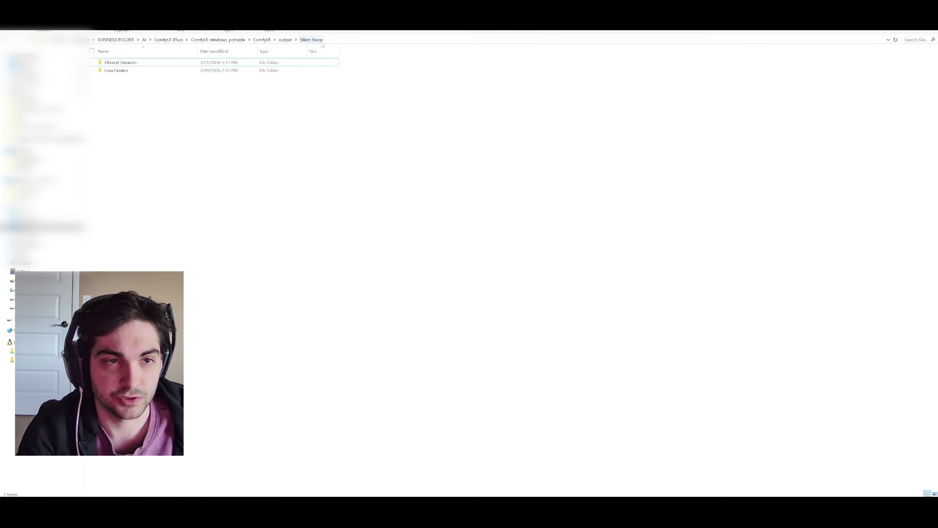
Step: Open the character's folder inside Filtered Datasets to check the saved images
double_click(115, 62)
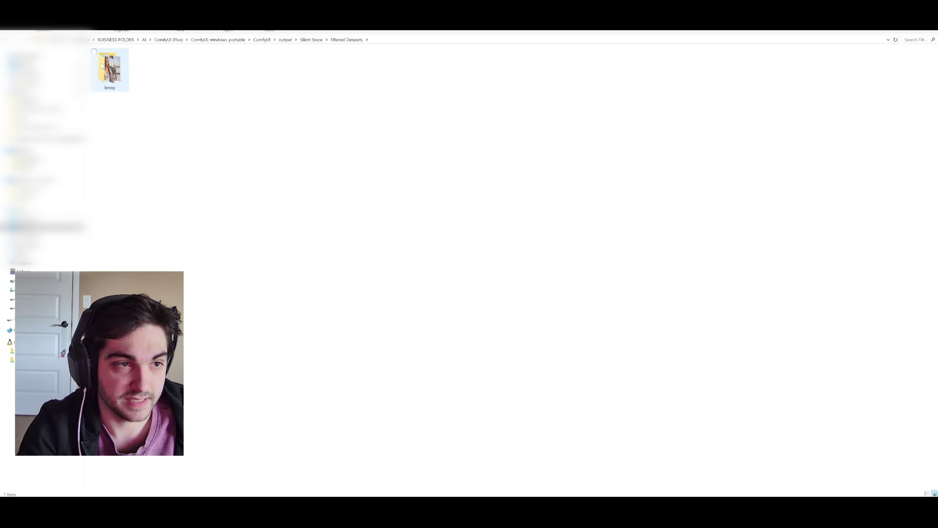
double_click(114, 68)
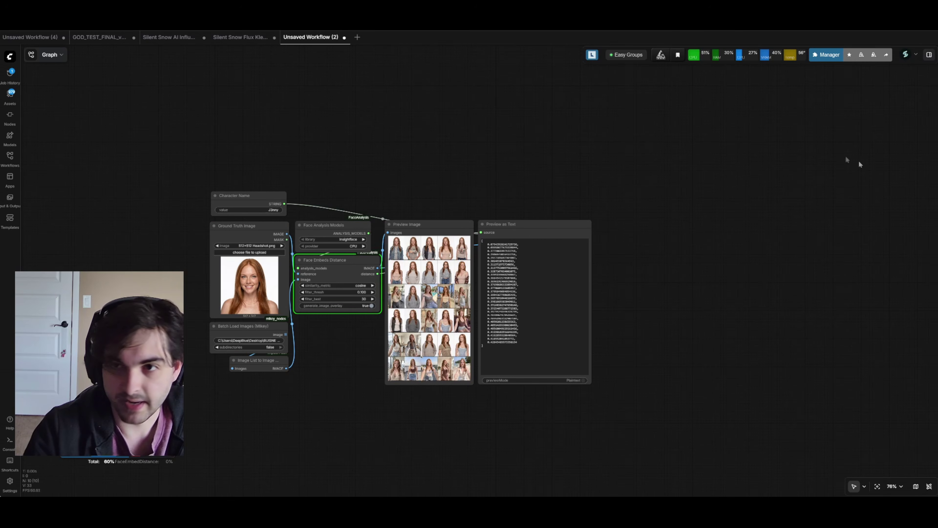
Step: Search the Custom Nodes Manager for "face analysis" to locate the ComfyUI FaceAnalysis node pack, and return to the workflow
scroll(486, 159, "up", 1)
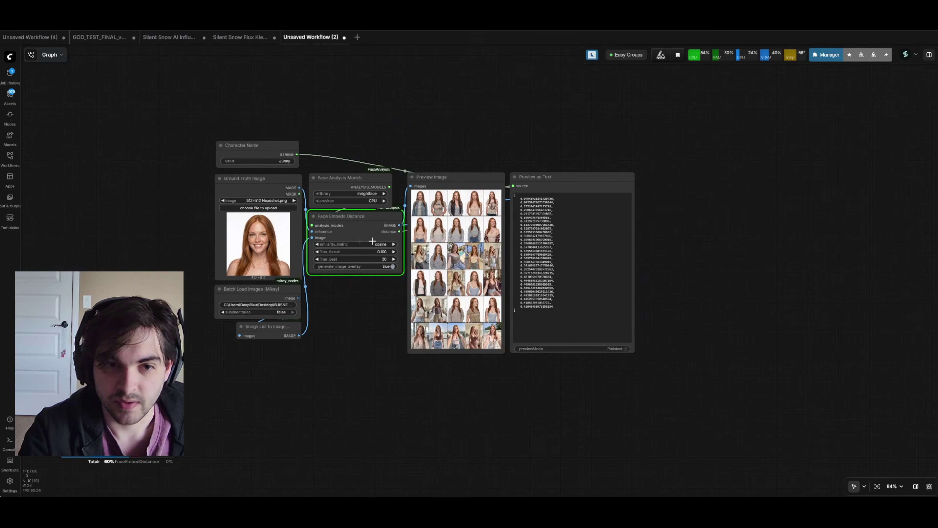
left_click(829, 56)
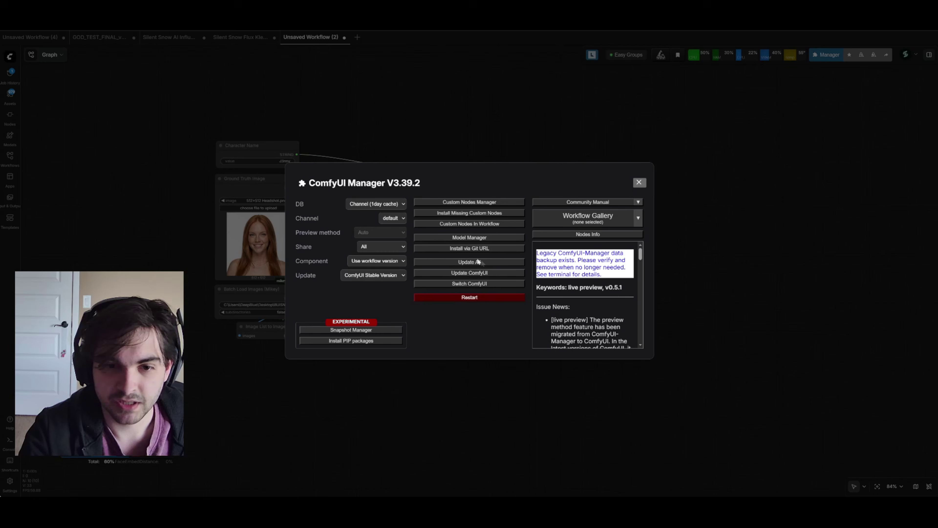
left_click(481, 204)
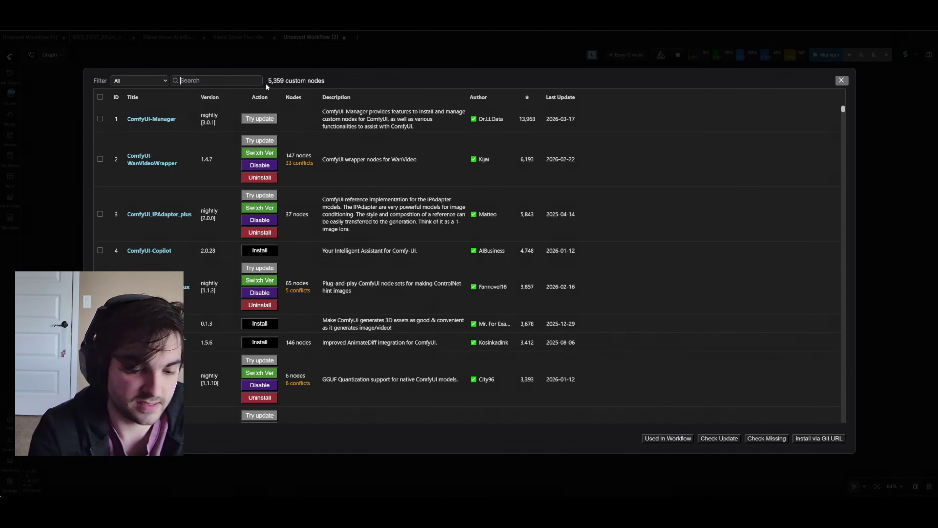
type("face analysis")
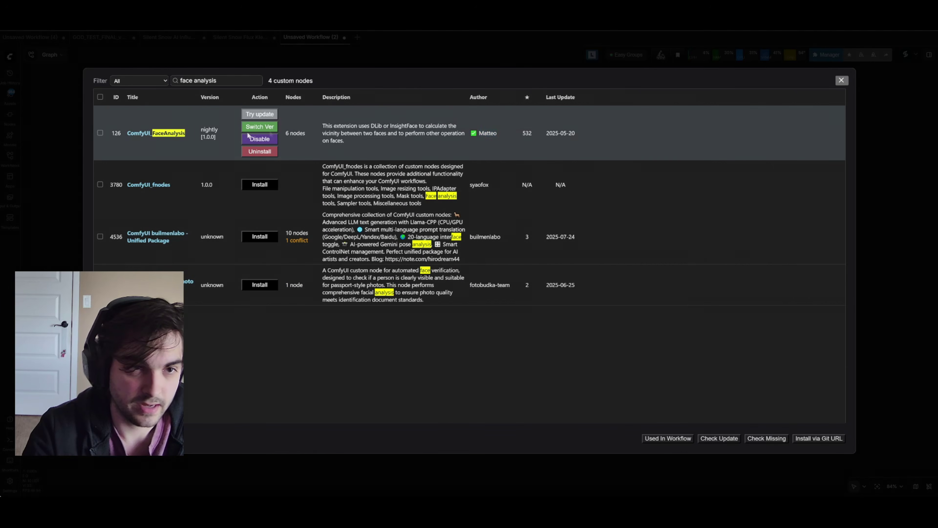
left_click(841, 80)
left_click(822, 55)
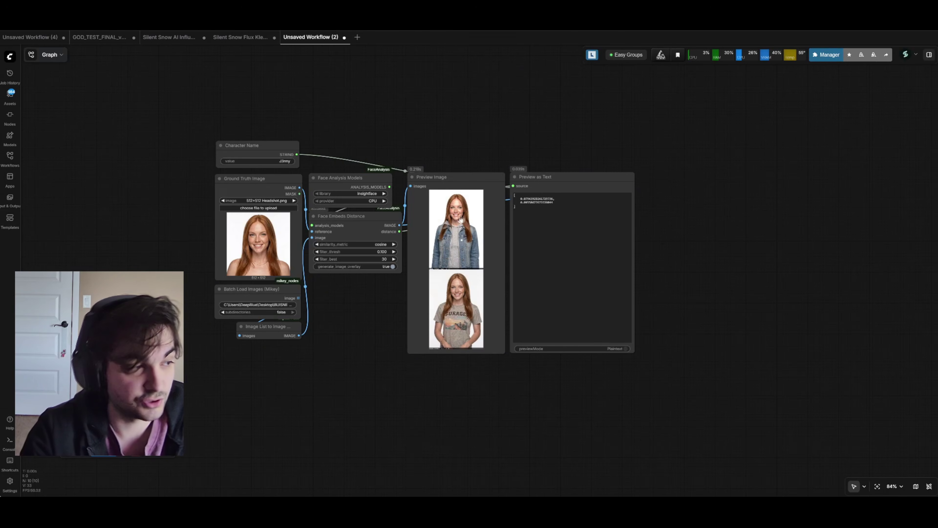
scroll(463, 219, "up", 2)
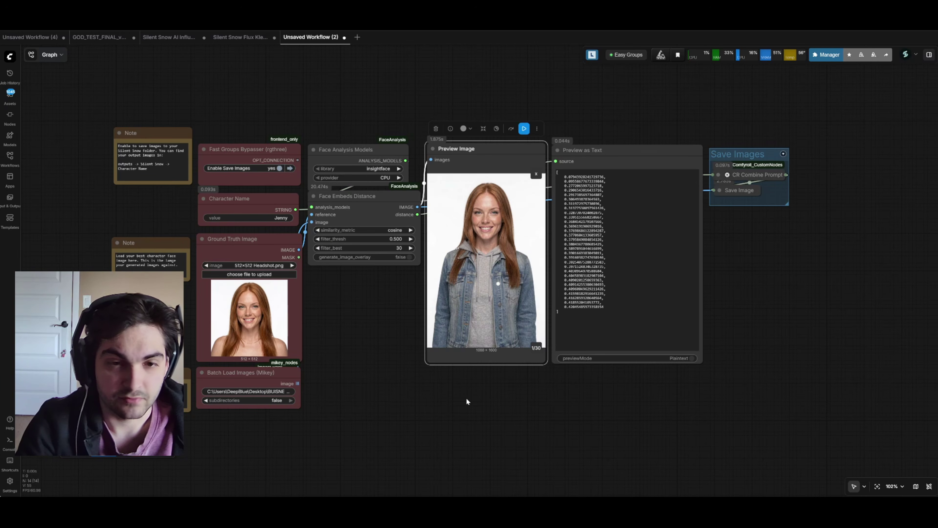